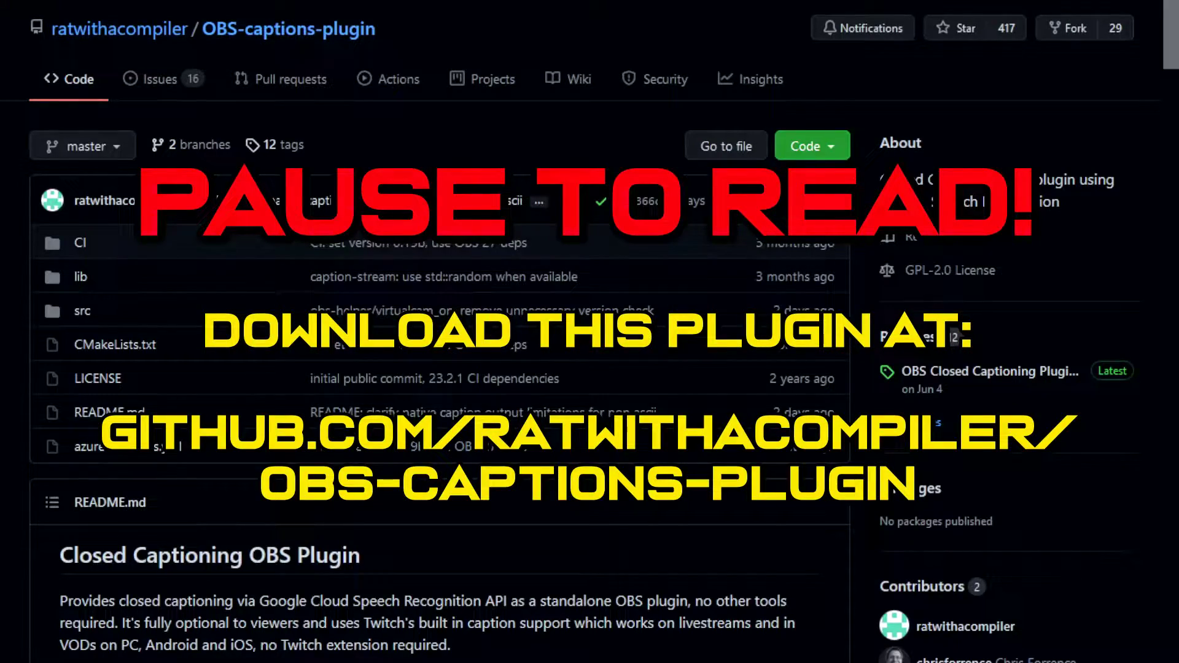
# Read the README's Features and Notes, highlighting the note that Streamlabs OBS is unsupported
pyautogui.moveTo(102, 41)
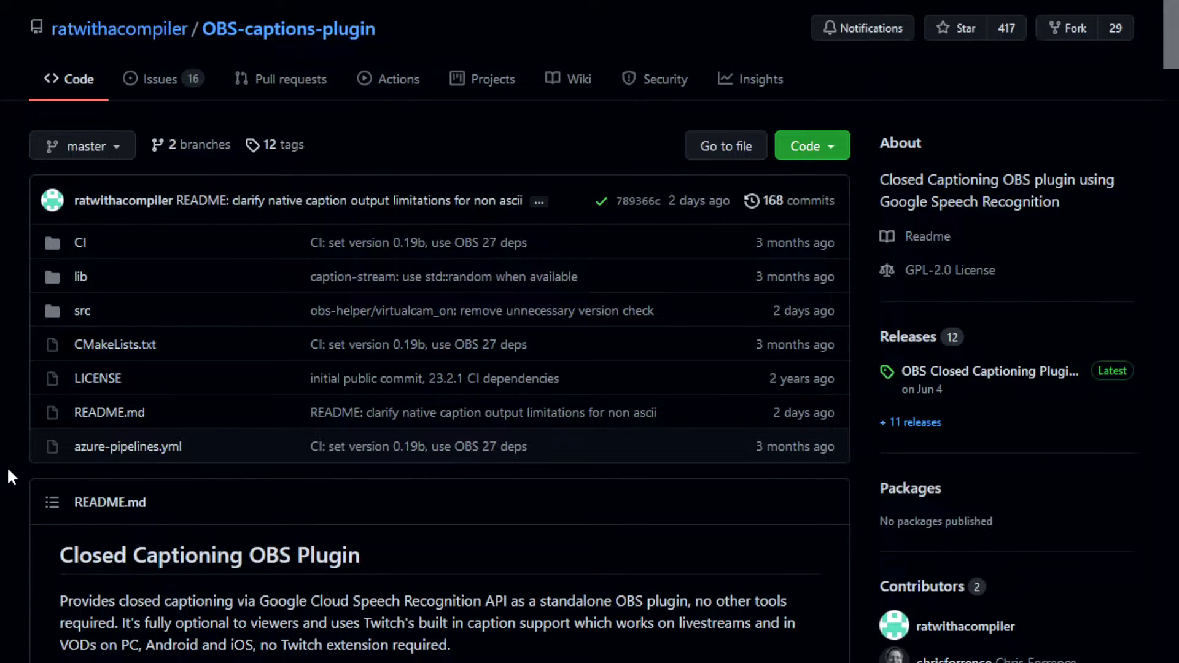
pyautogui.scroll(-3, 11, 460)
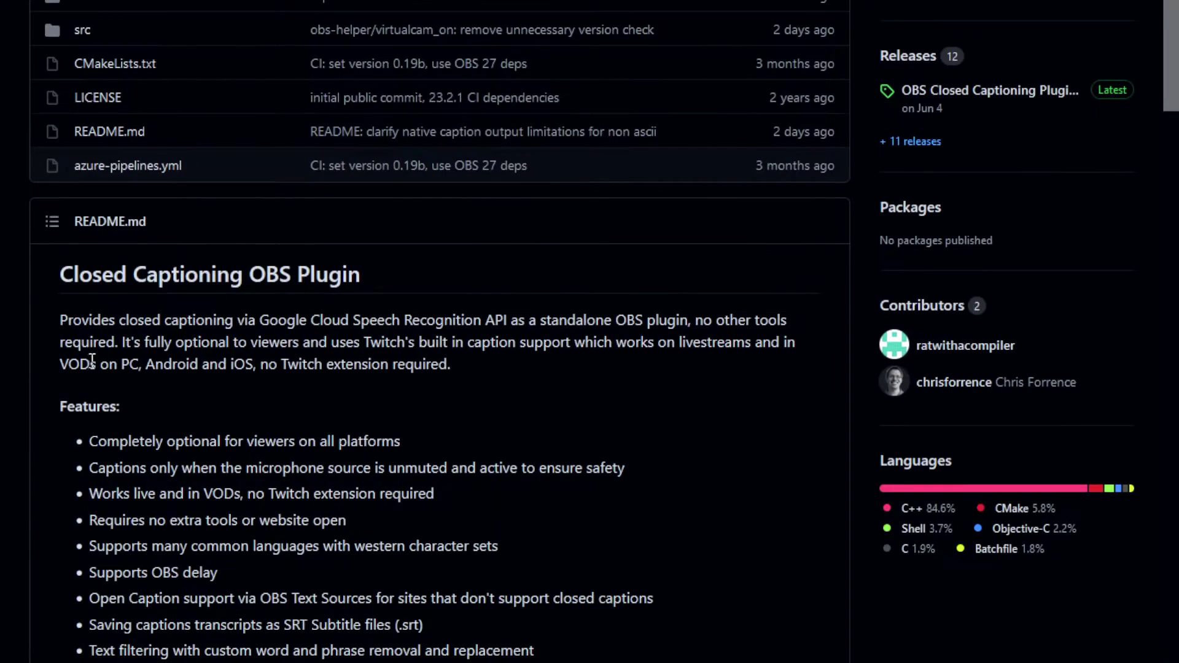
pyautogui.scroll(-5, 293, 325)
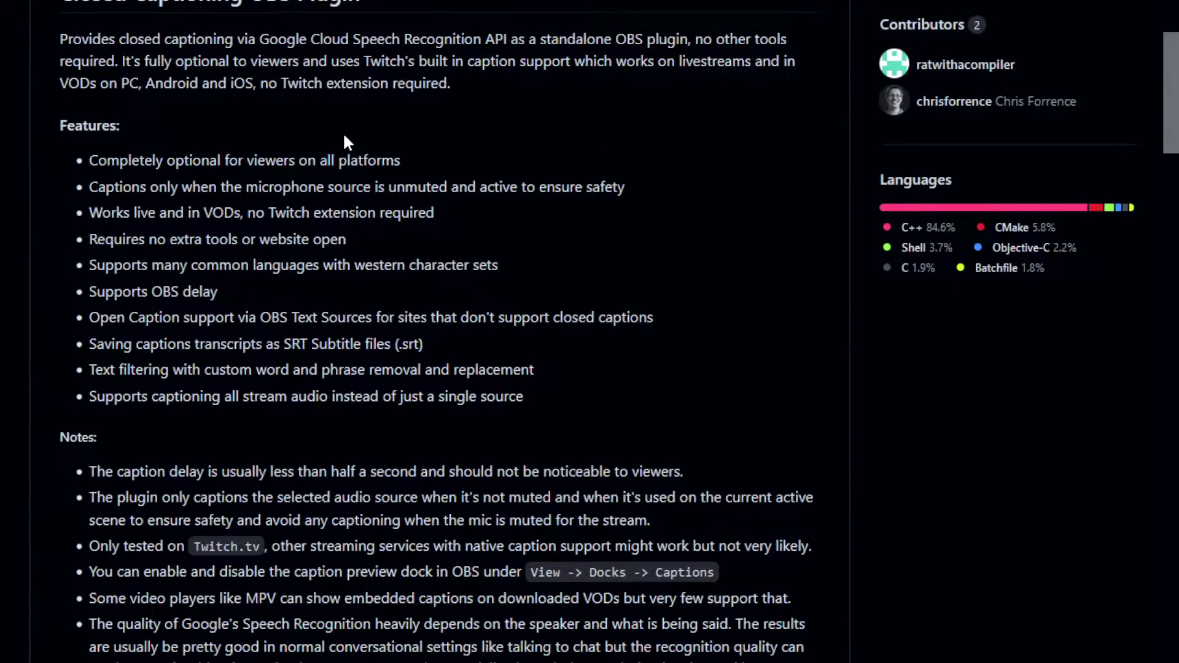
pyautogui.scroll(-2, 419, 172)
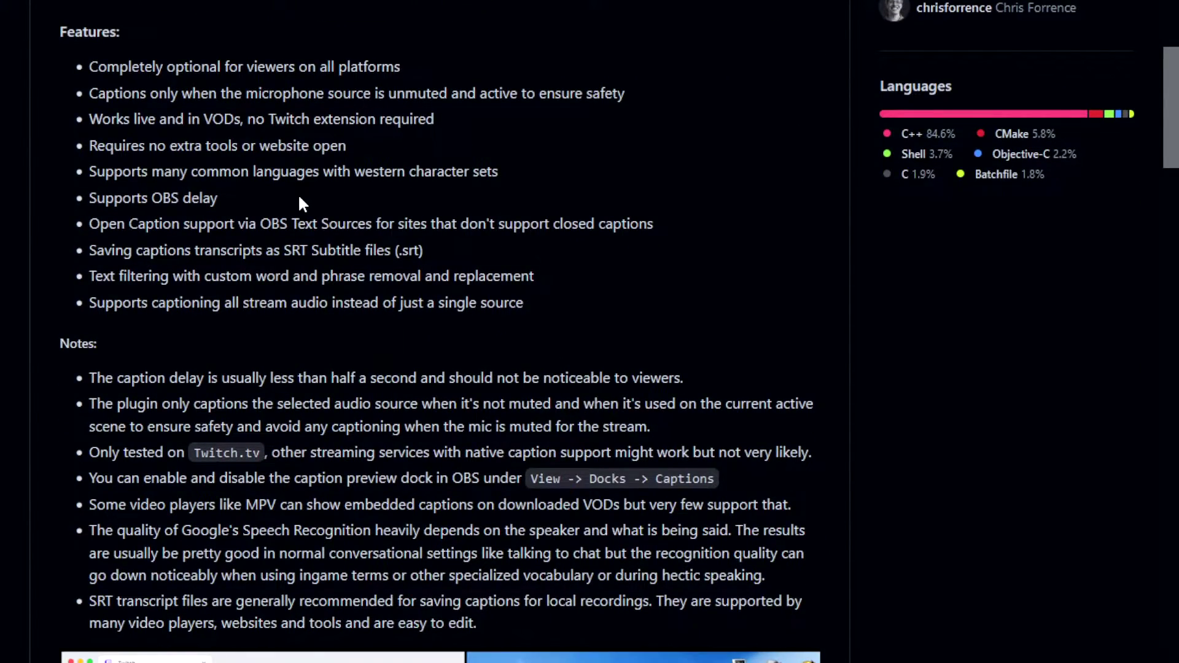
pyautogui.scroll(-12, 300, 197)
pyautogui.scroll(2, 456, 232)
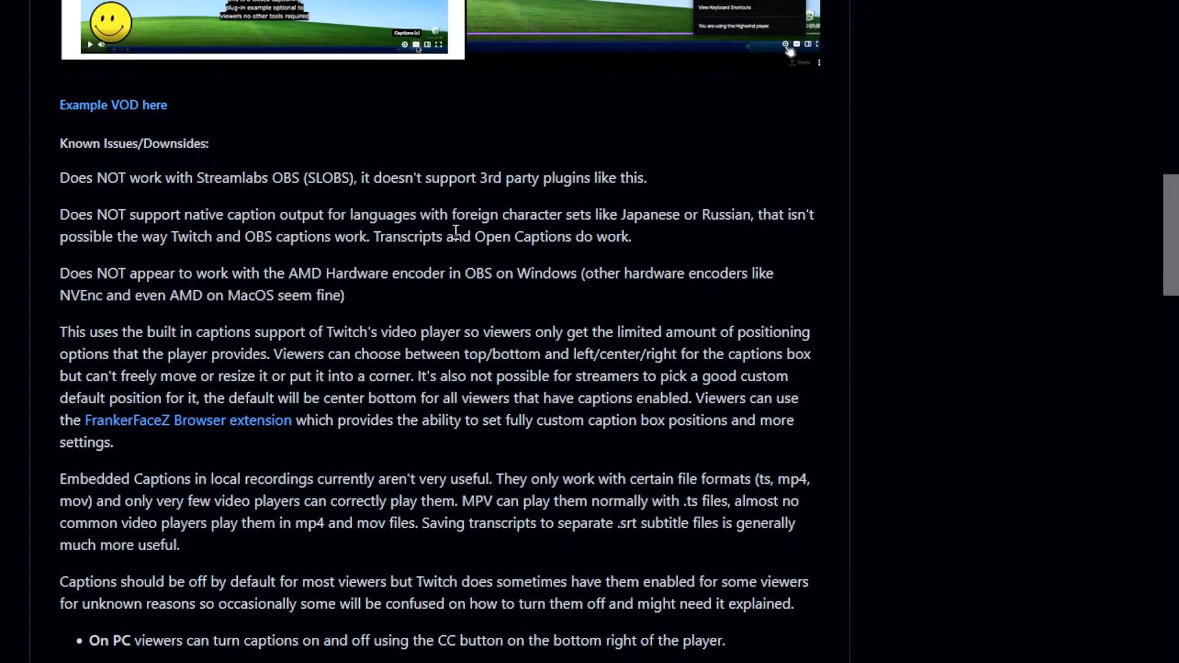
pyautogui.moveTo(650, 179); pyautogui.dragTo(64, 179)
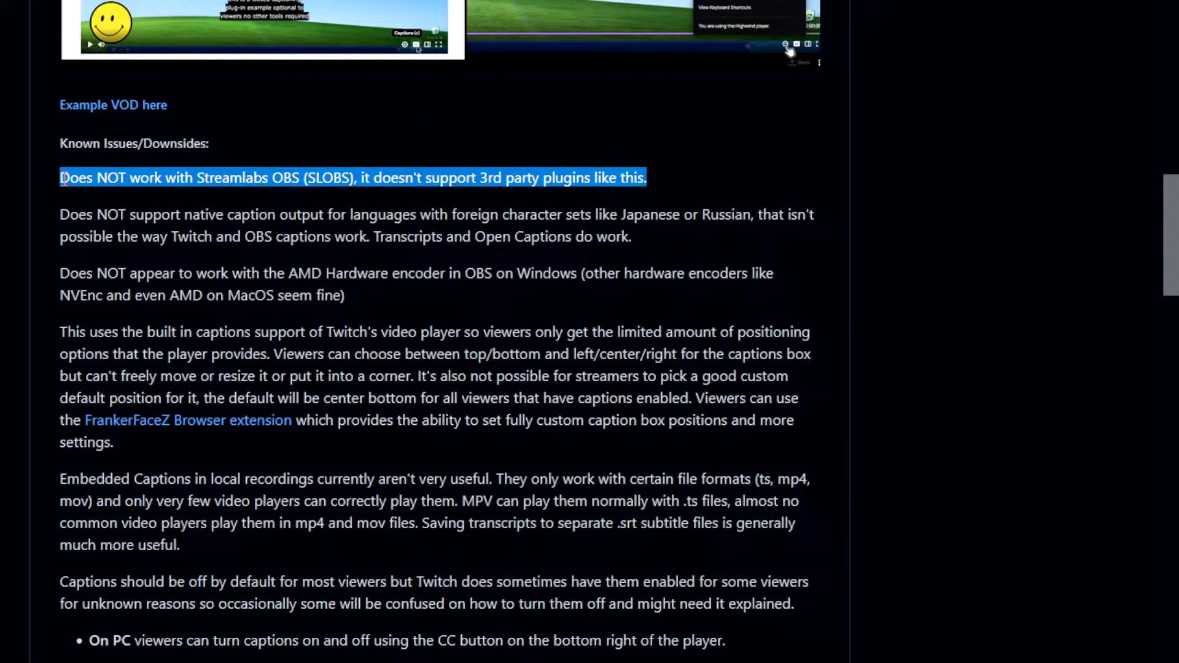
pyautogui.click(313, 190)
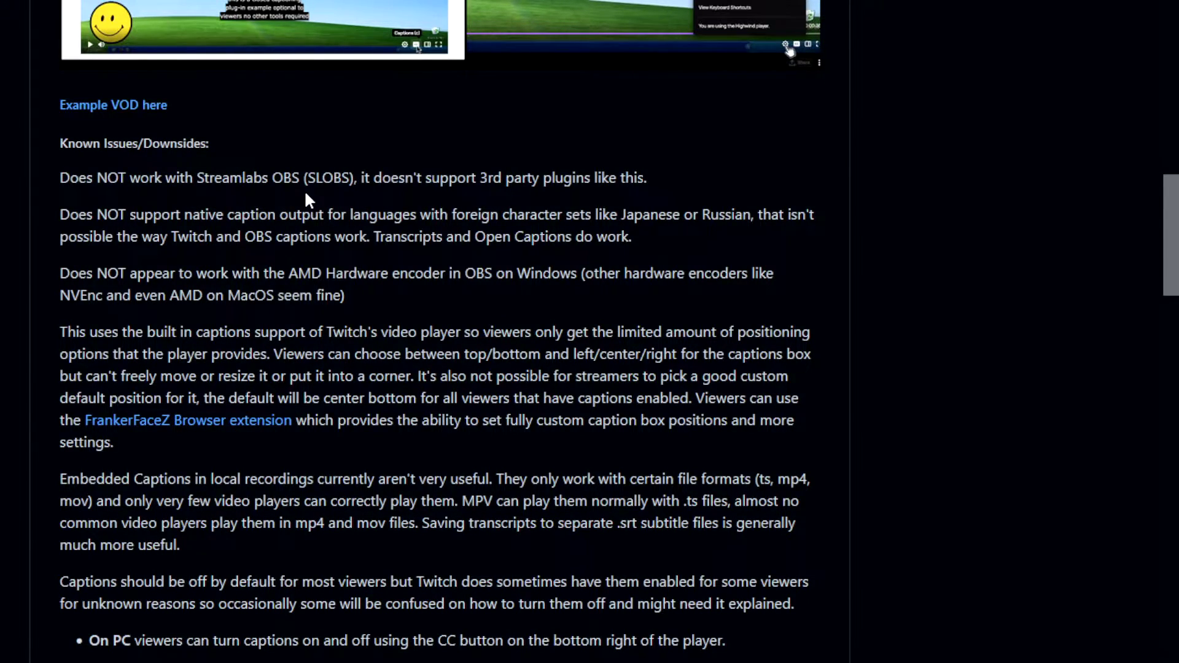
# Scroll past Known Issues to the Installation (Windows) steps requiring OBS 27.0 or newer
pyautogui.scroll(-2, 305, 193)
pyautogui.scroll(-4, 461, 211)
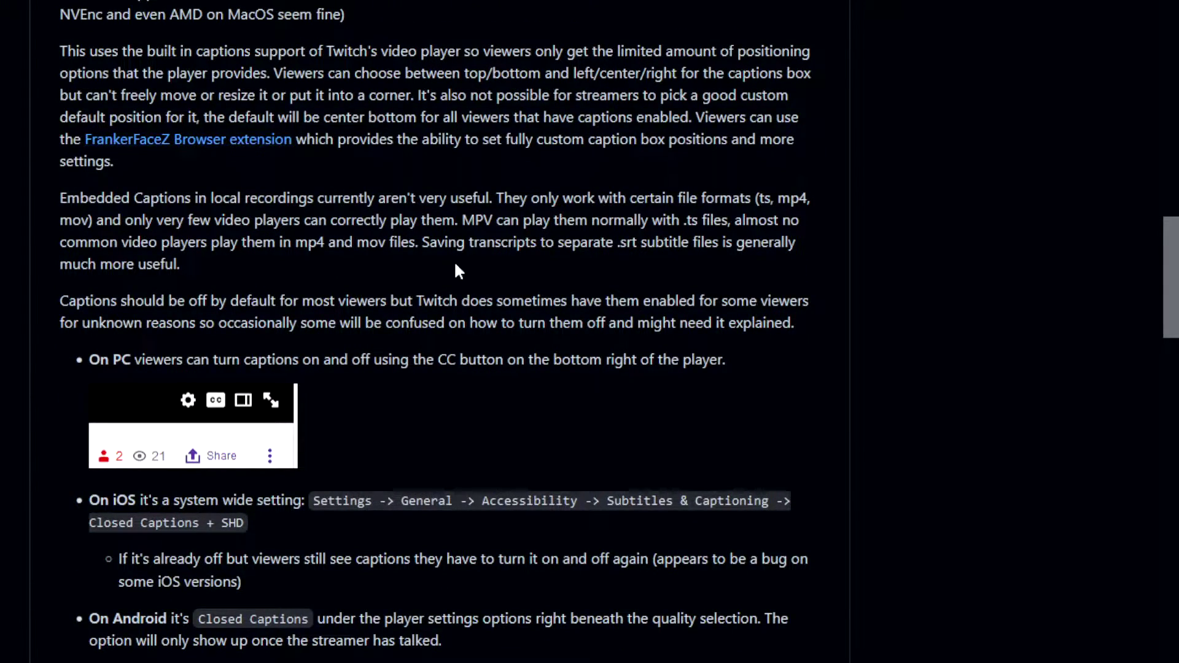
pyautogui.scroll(-3, 466, 257)
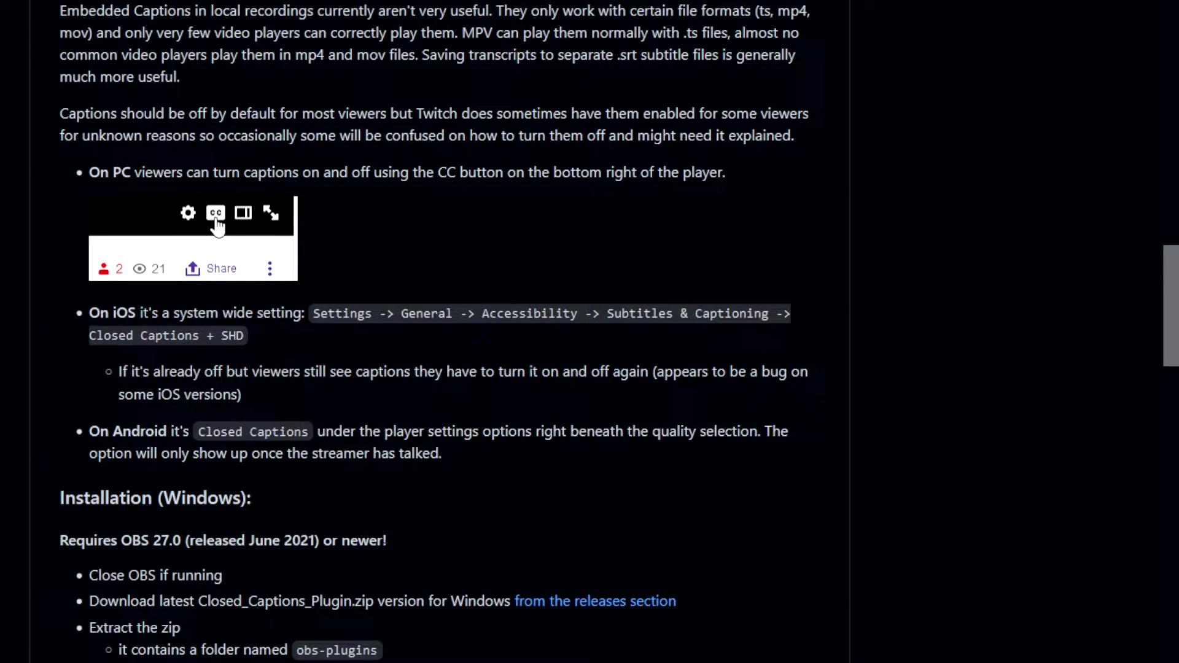
pyautogui.scroll(-6, 255, 224)
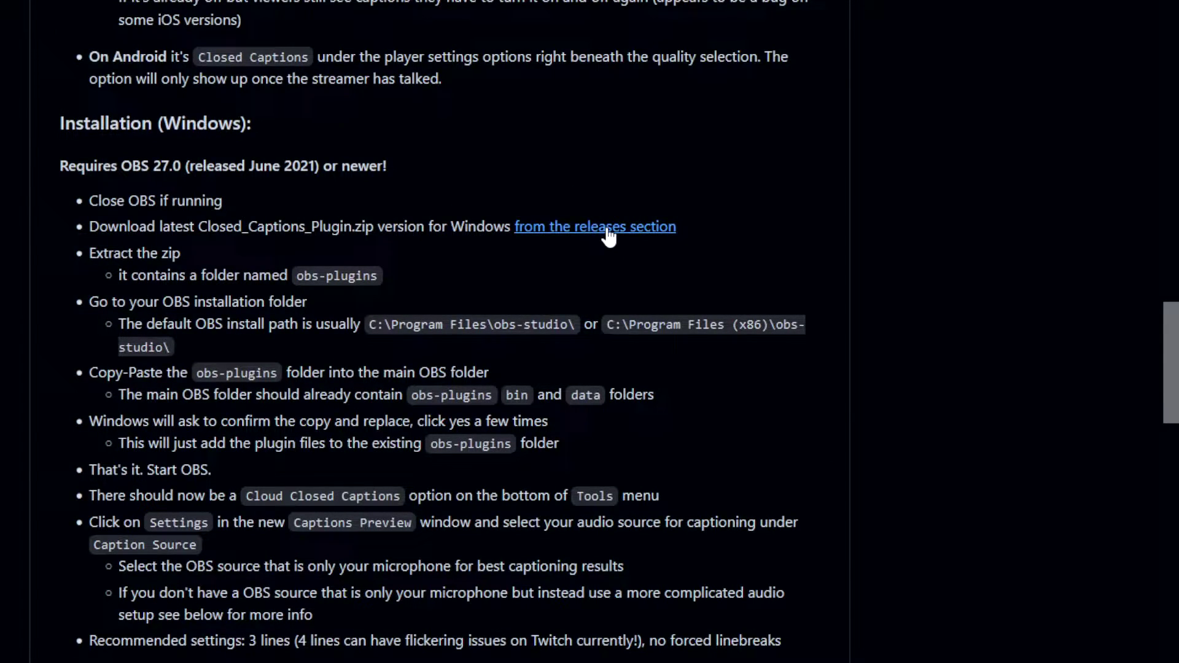
pyautogui.scroll(-2, 605, 227)
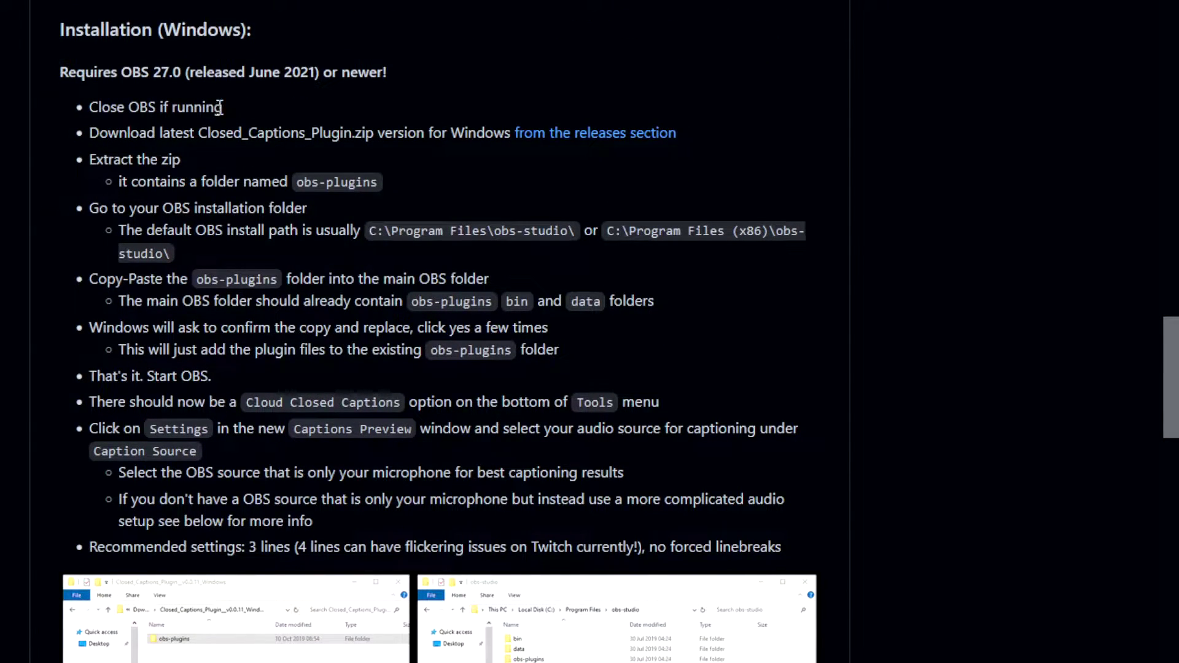
pyautogui.moveTo(219, 107); pyautogui.dragTo(94, 105)
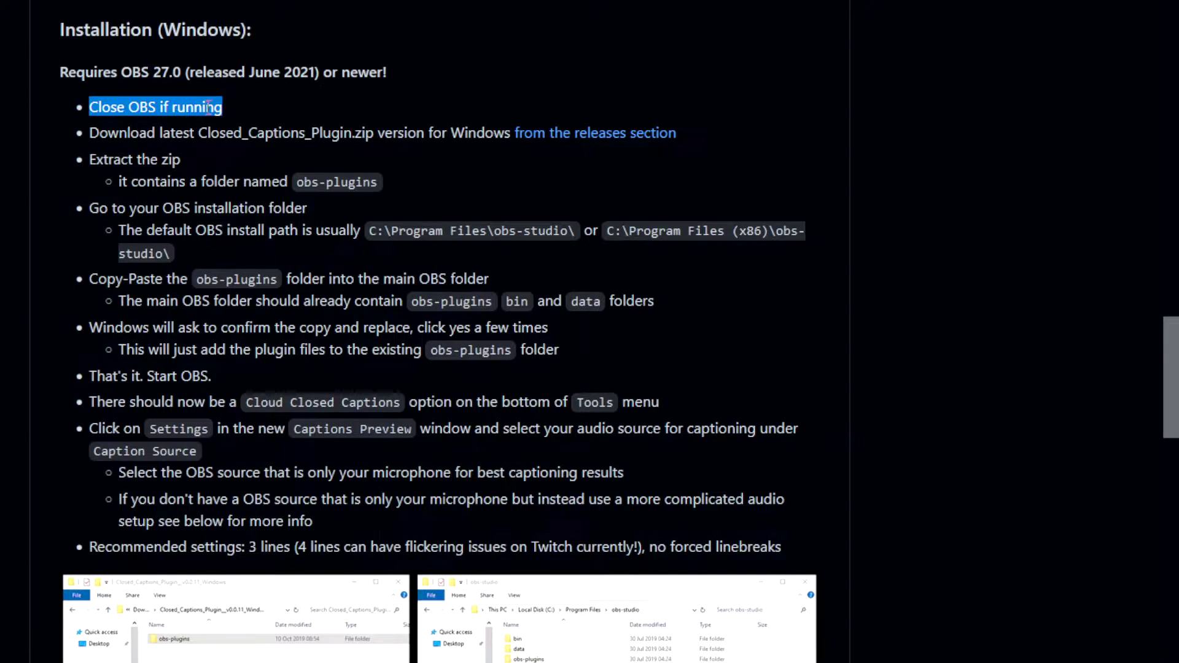
pyautogui.click(280, 113)
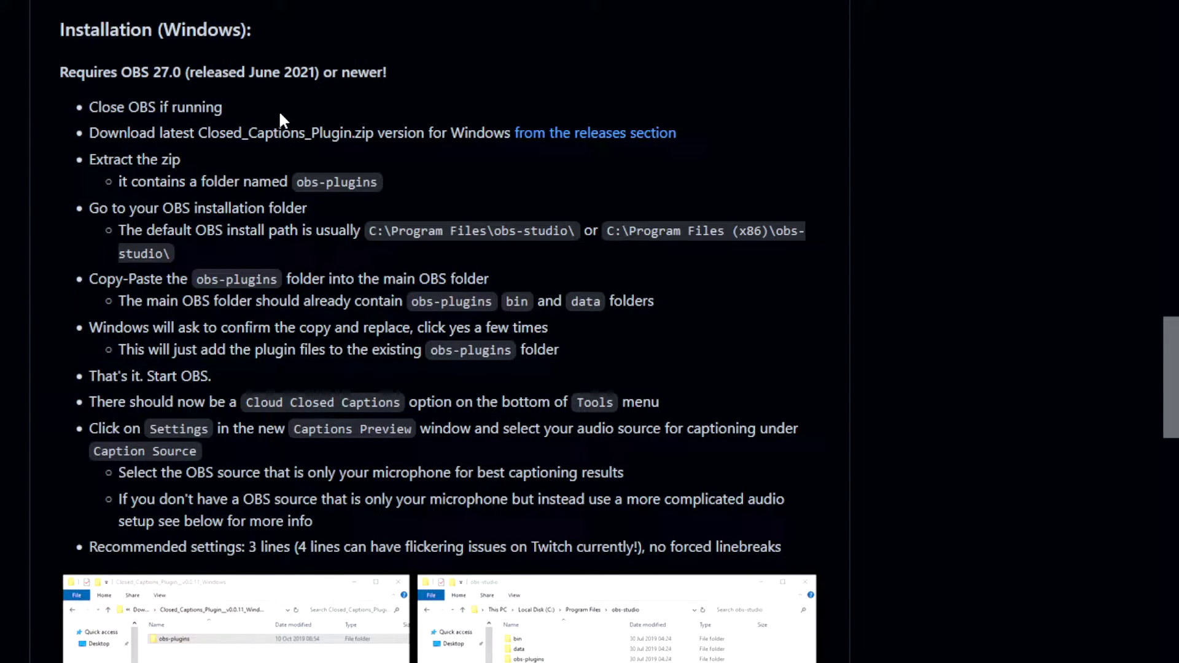
pyautogui.moveTo(789, 556); pyautogui.dragTo(63, 72)
pyautogui.click(438, 100)
# Scroll the installation steps and highlight the OBS 27.0 version requirement
pyautogui.scroll(-3, 819, 242)
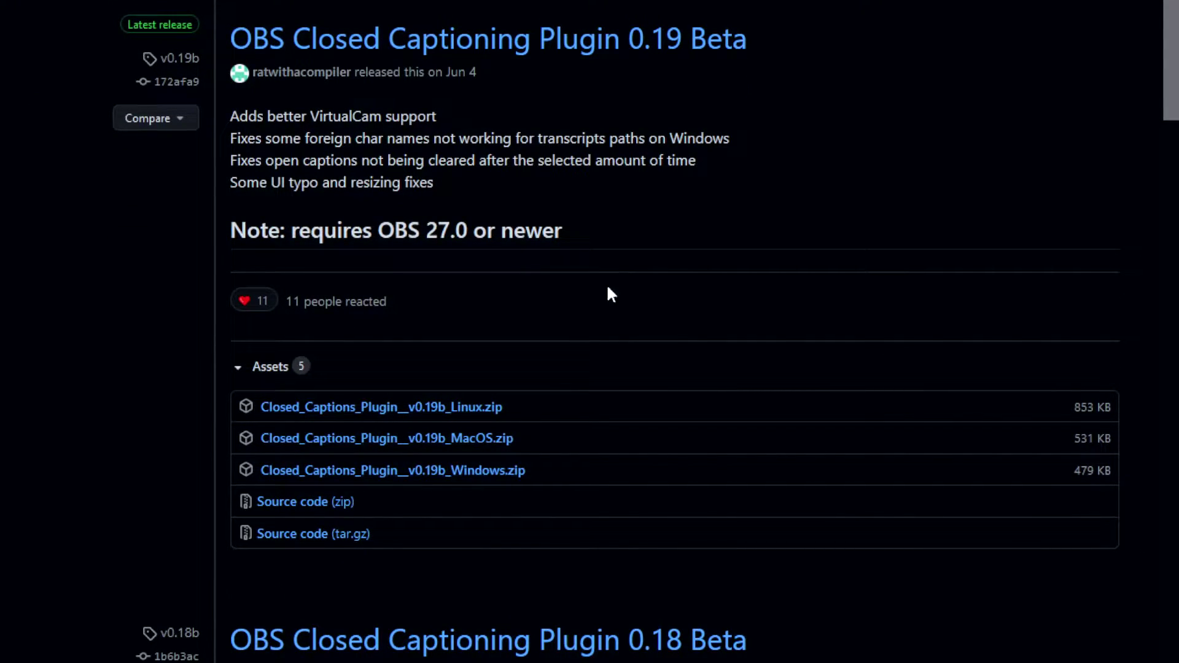
pyautogui.moveTo(378, 232); pyautogui.dragTo(468, 235)
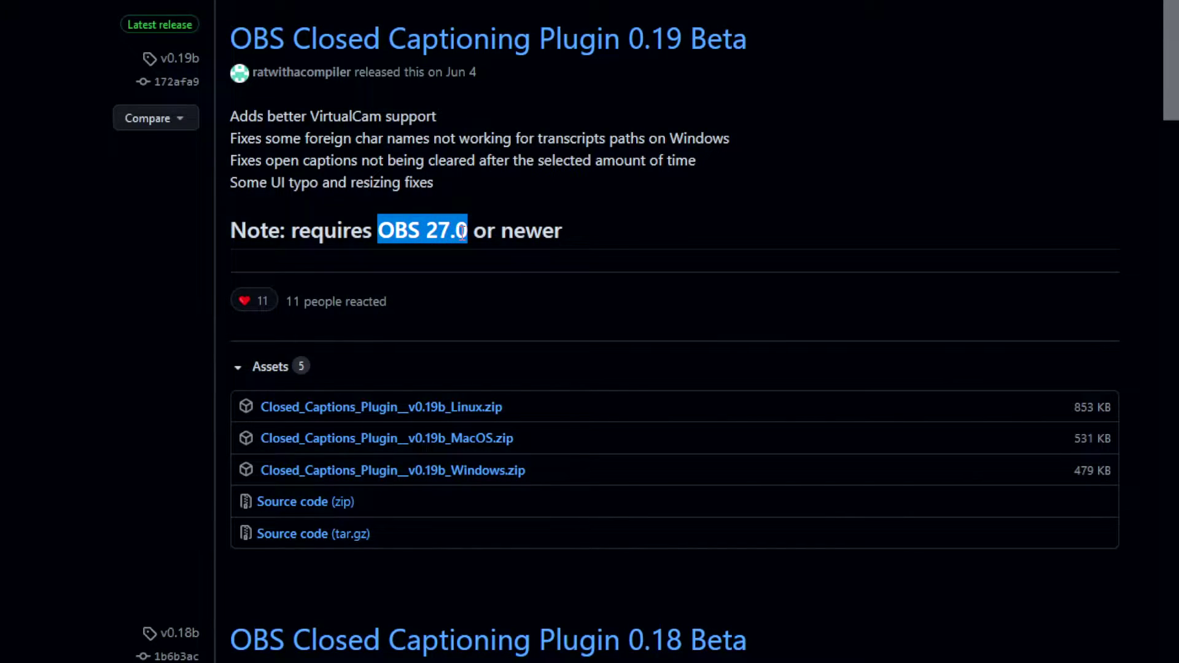
pyautogui.click(580, 237)
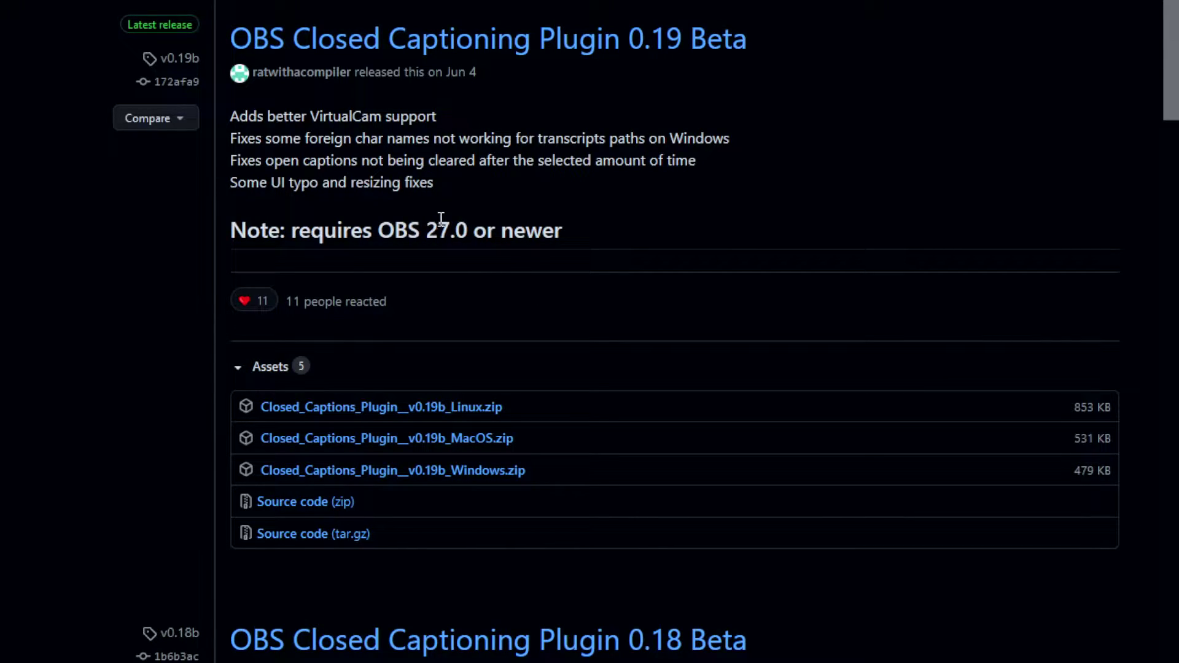
pyautogui.moveTo(380, 234); pyautogui.dragTo(470, 234)
pyautogui.click(610, 237)
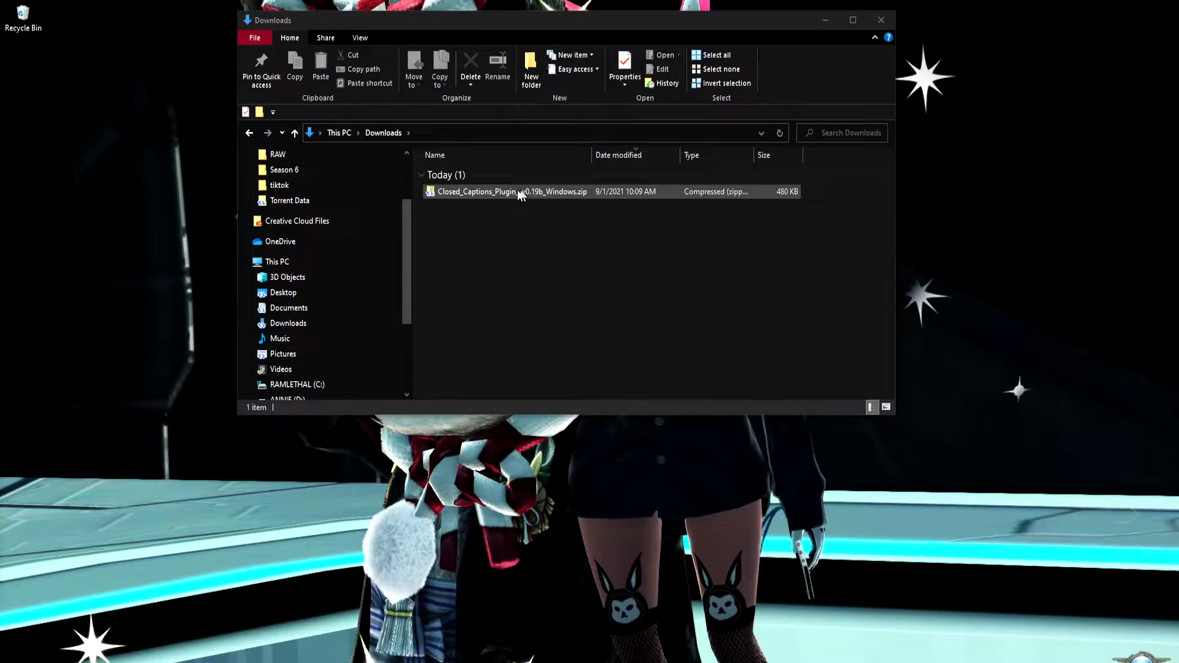
# Extract the v0.19b plugin zip and open the Closed_Captions_Plugin__v0.19b_Windows folder
pyautogui.doubleClick(519, 192)
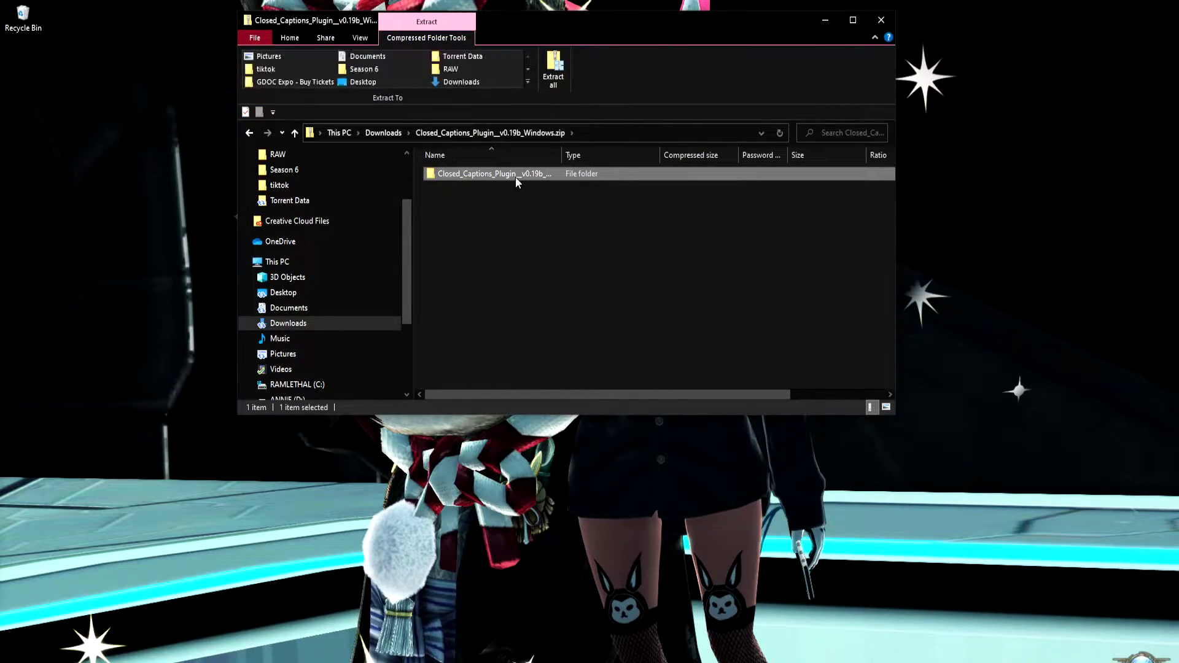
pyautogui.click(383, 132)
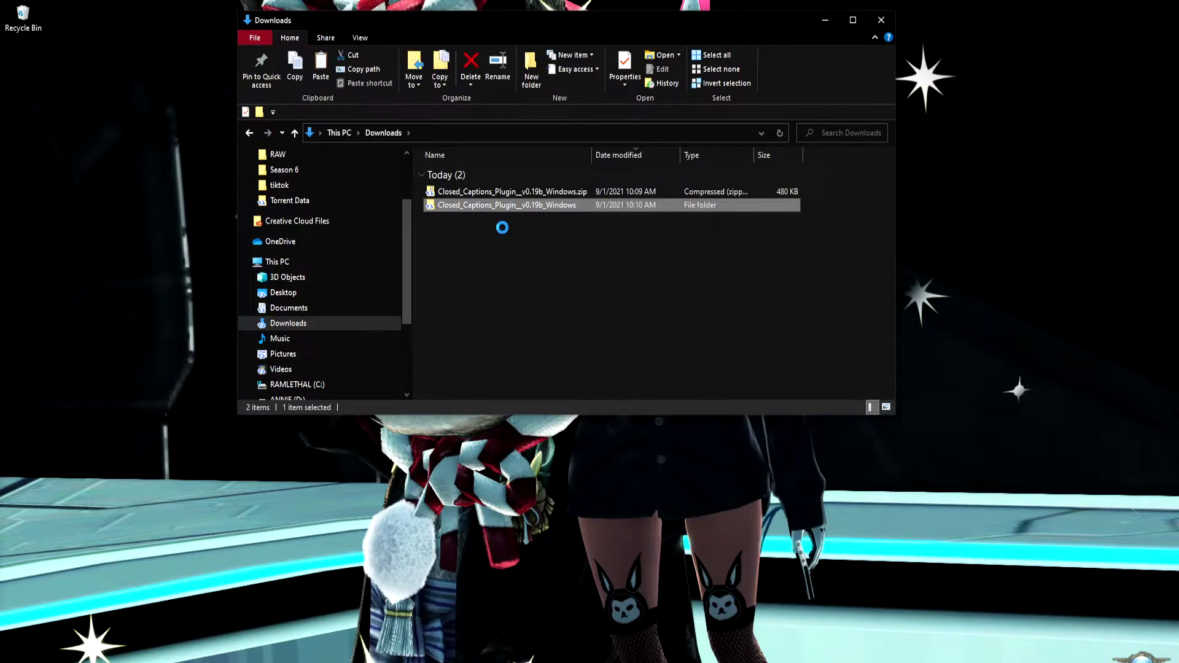
pyautogui.doubleClick(540, 208)
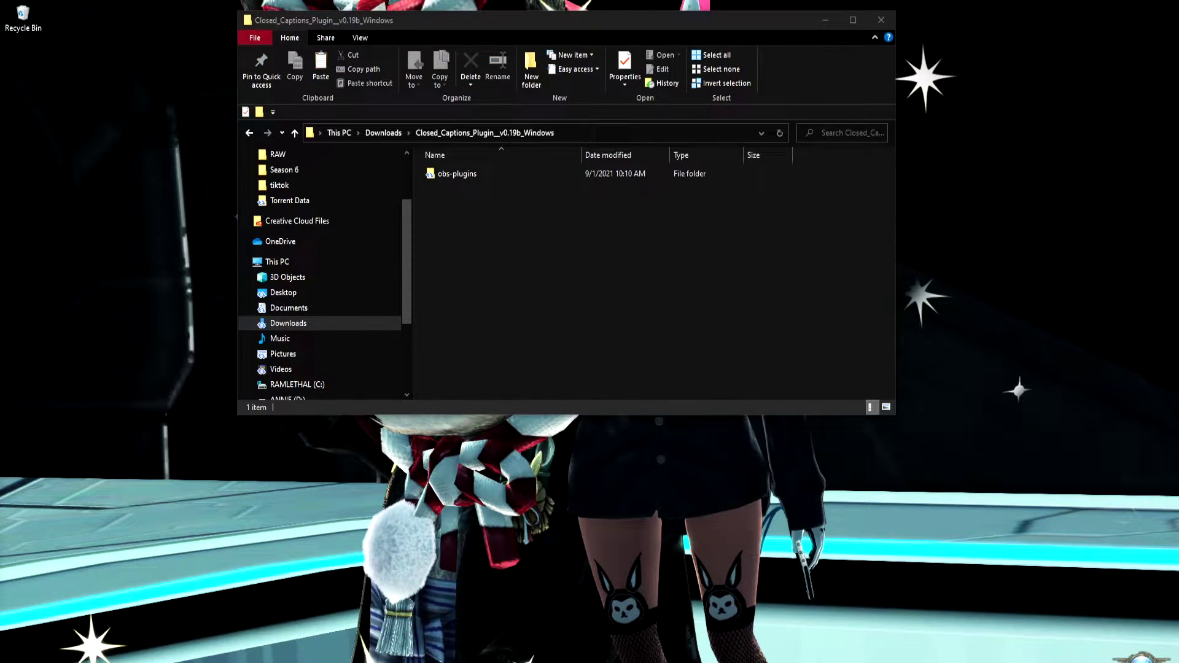
# Arrange the installed obs-studio folder on the left and the extracted plugin folder on the right
pyautogui.moveTo(146, 540)
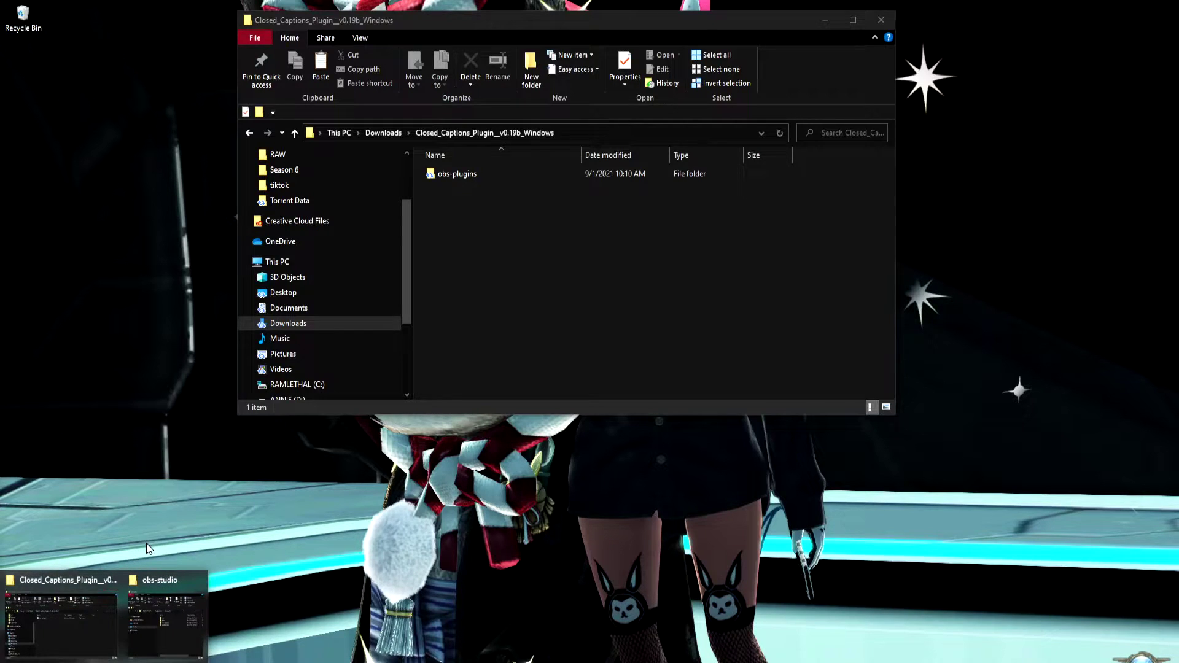
pyautogui.click(160, 617)
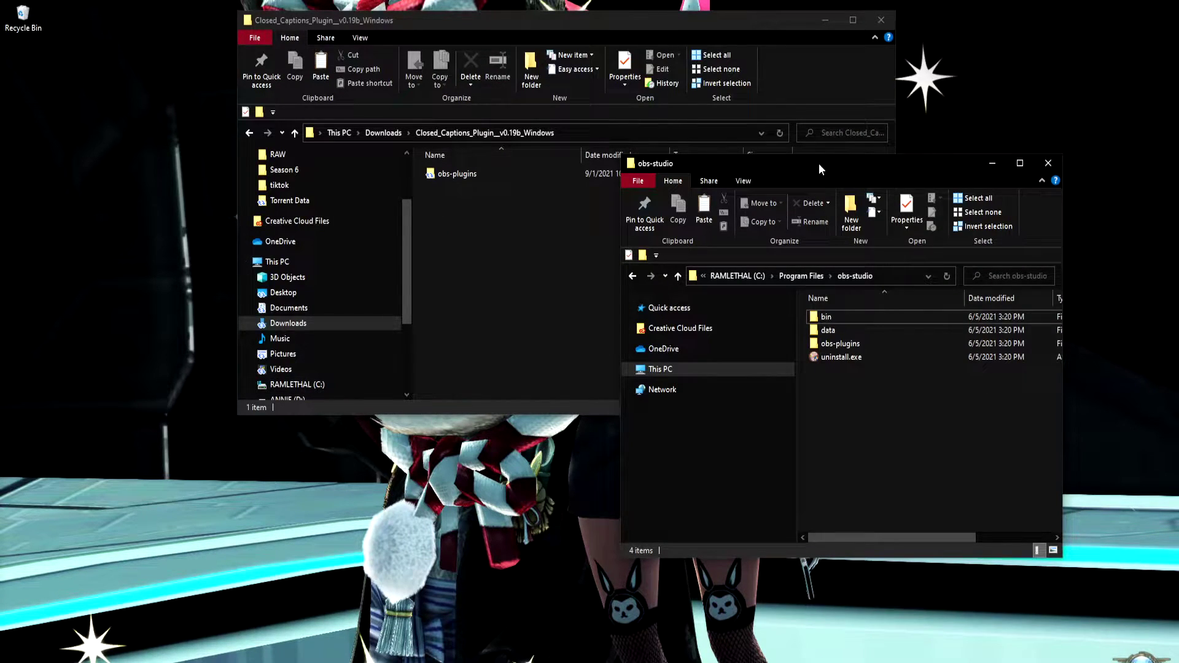
pyautogui.moveTo(820, 163); pyautogui.dragTo(278, 178)
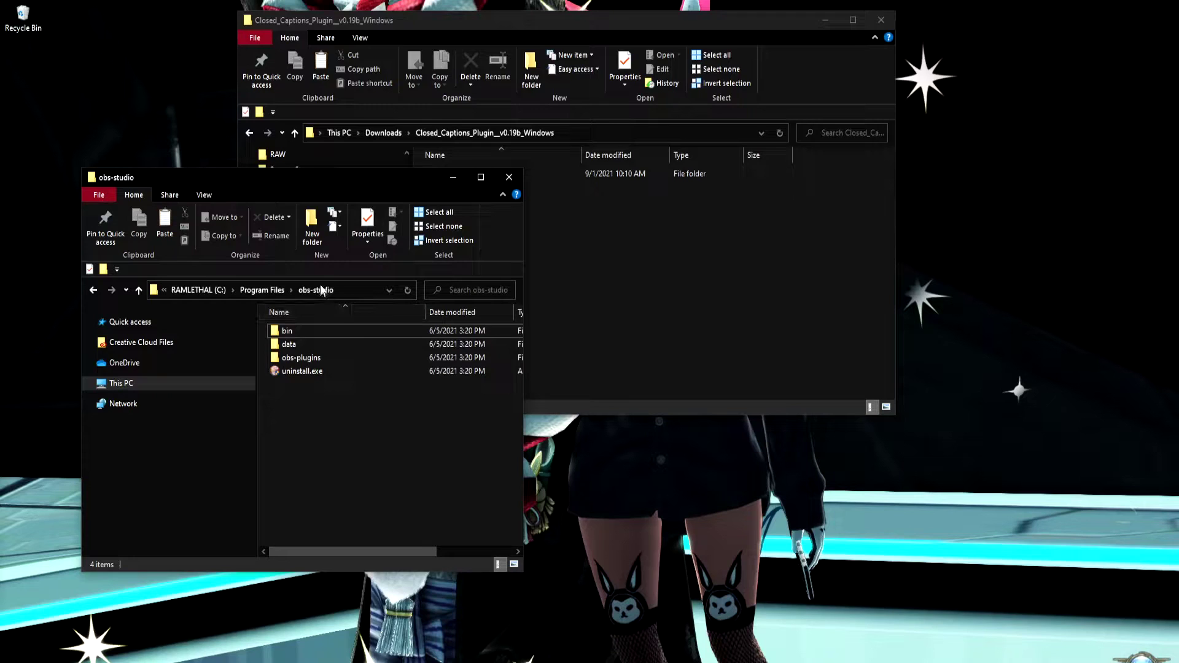
pyautogui.doubleClick(307, 332)
pyautogui.click(252, 291)
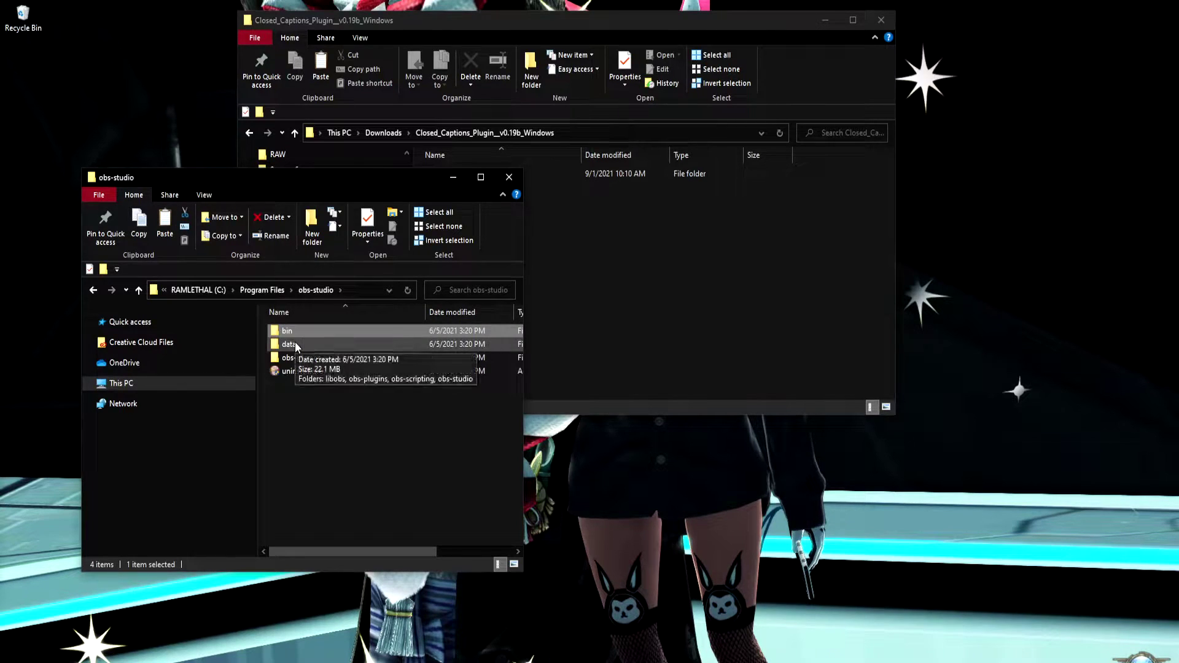
pyautogui.doubleClick(295, 341)
pyautogui.click(522, 26)
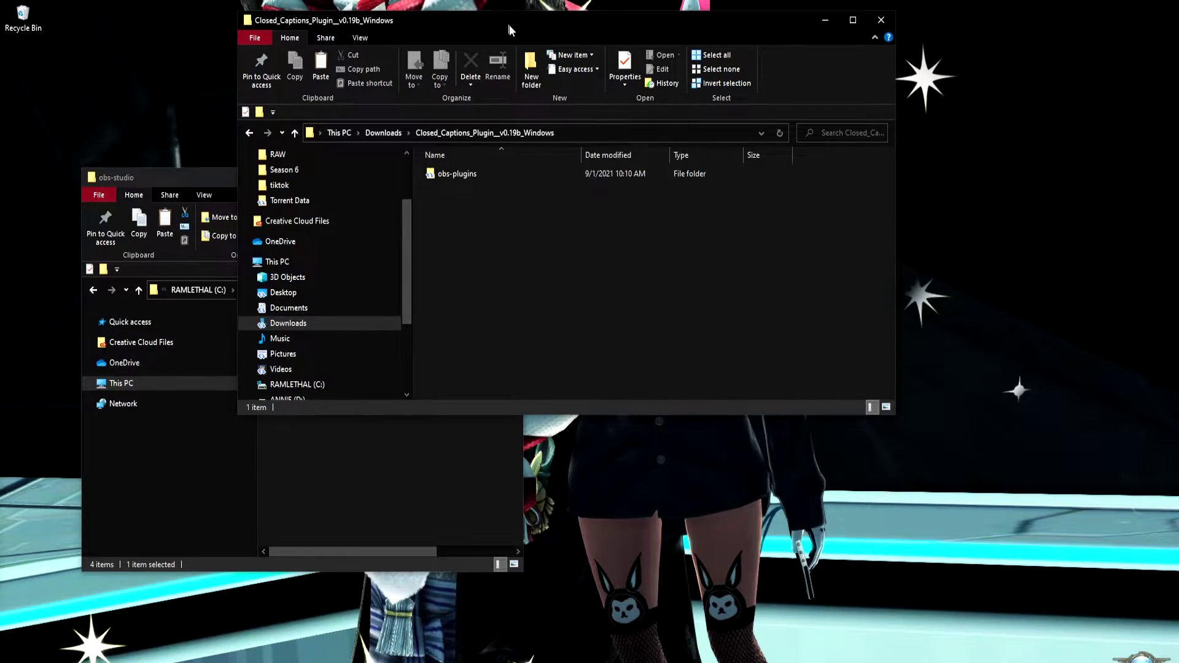
pyautogui.moveTo(510, 24); pyautogui.dragTo(799, 35)
# Open obs-plugins and then the 64bit folder in both the downloaded and installed windows
pyautogui.doubleClick(750, 181)
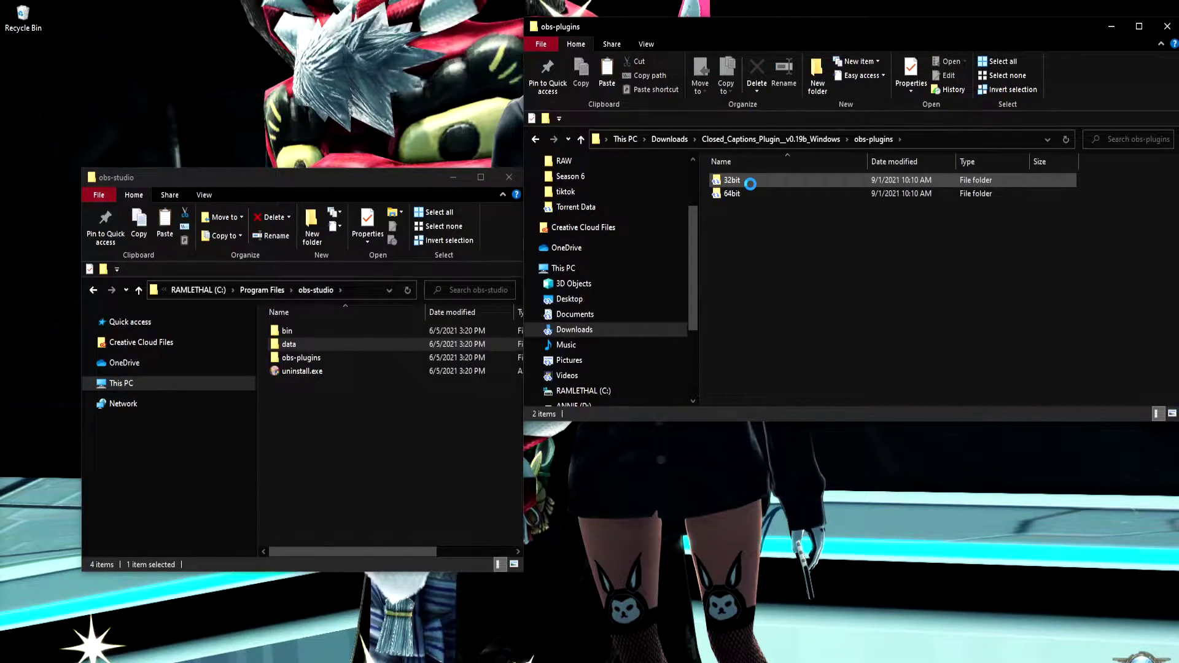
pyautogui.doubleClick(324, 359)
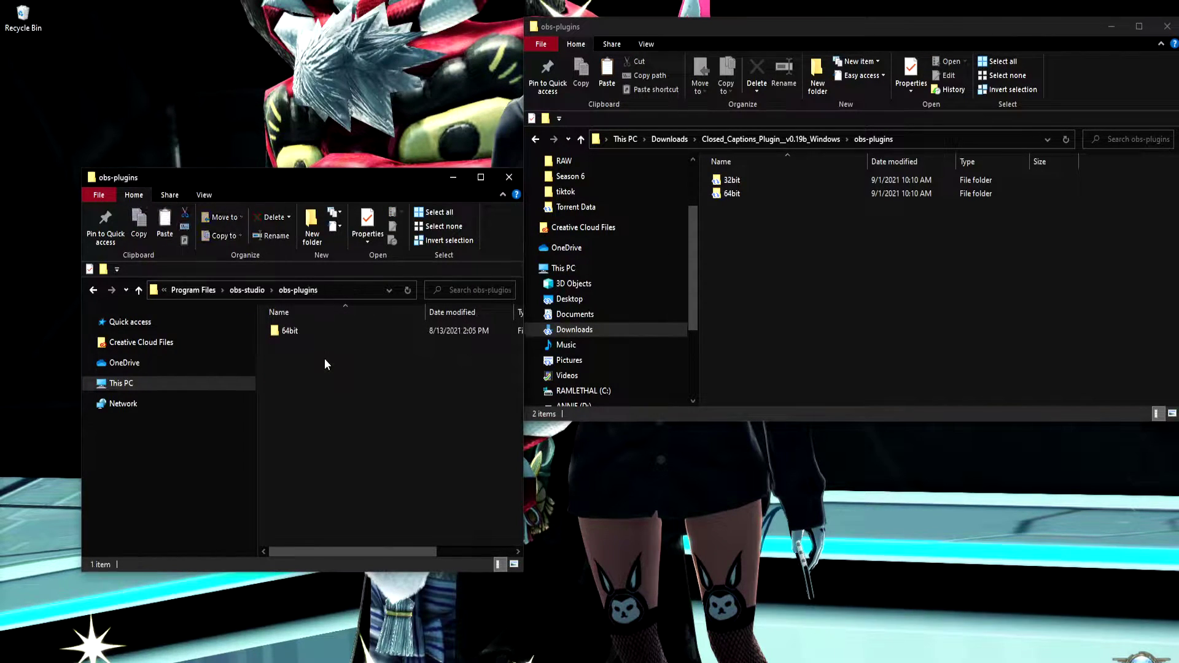
pyautogui.click(258, 290)
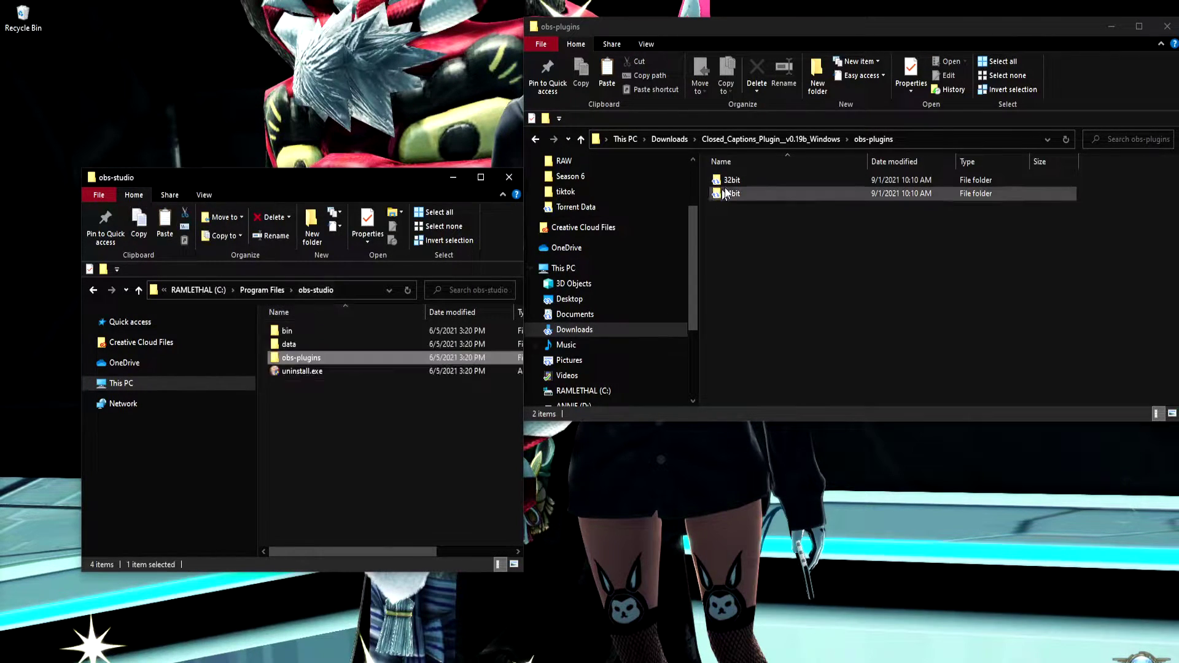
pyautogui.doubleClick(289, 359)
pyautogui.moveTo(359, 180); pyautogui.dragTo(345, 30)
pyautogui.doubleClick(767, 193)
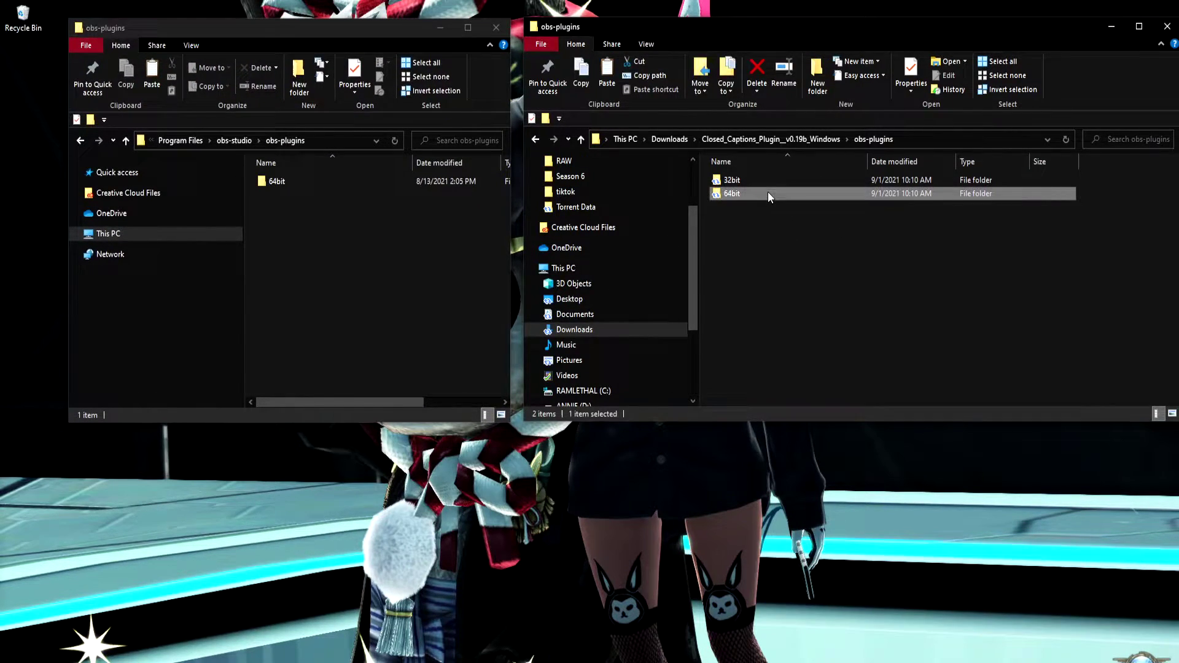
pyautogui.doubleClick(368, 183)
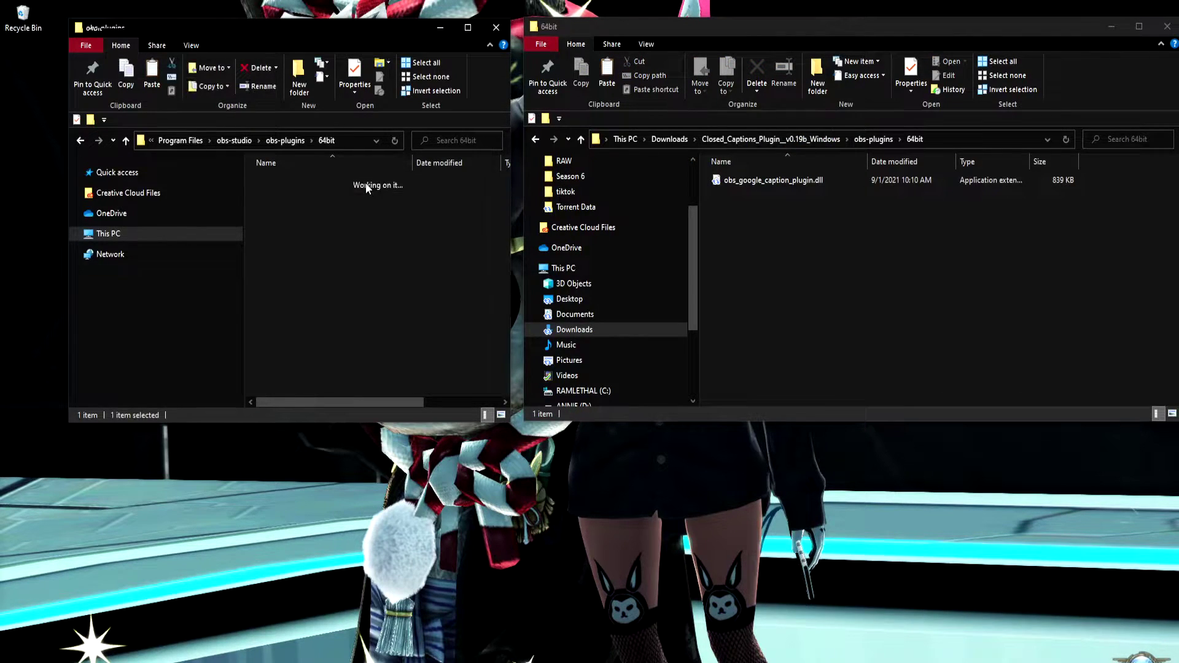
# Drag obs_google_caption_plugin.dll into the installed 64bit folder, then skip replacing the existing copy
pyautogui.click(753, 186)
pyautogui.moveTo(753, 186); pyautogui.dragTo(249, 197)
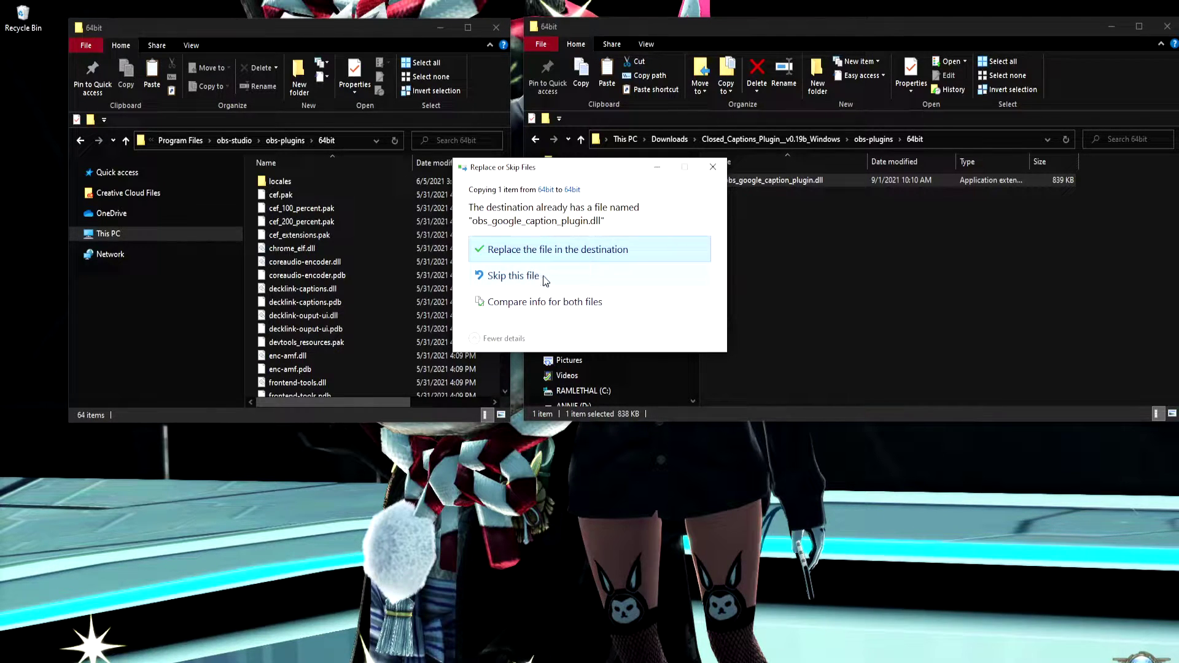
pyautogui.click(713, 167)
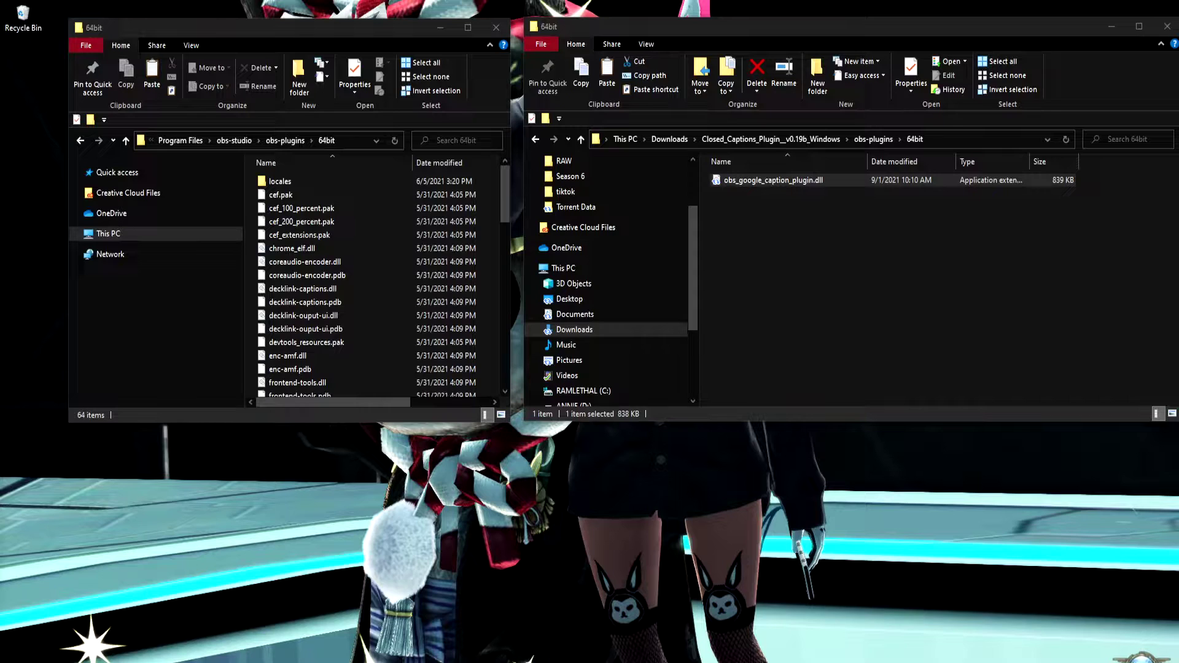
# Show the installed obs-plugins folder beside the downloaded plugin's 32bit folder
pyautogui.click(290, 140)
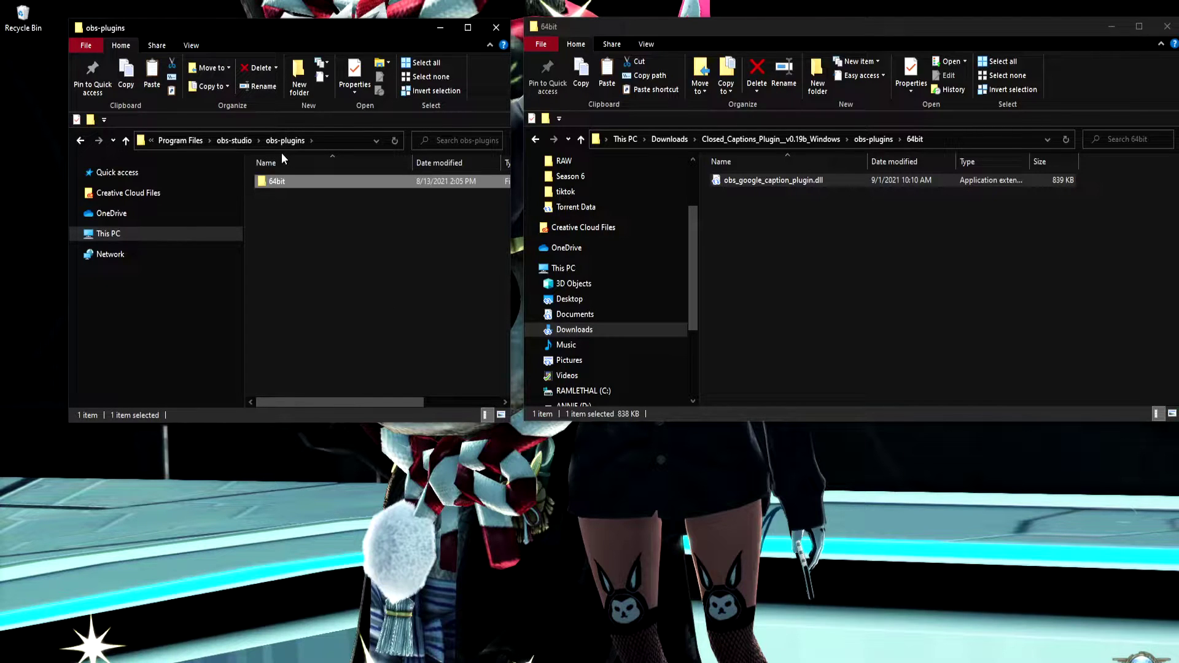
pyautogui.click(245, 140)
pyautogui.doubleClick(298, 207)
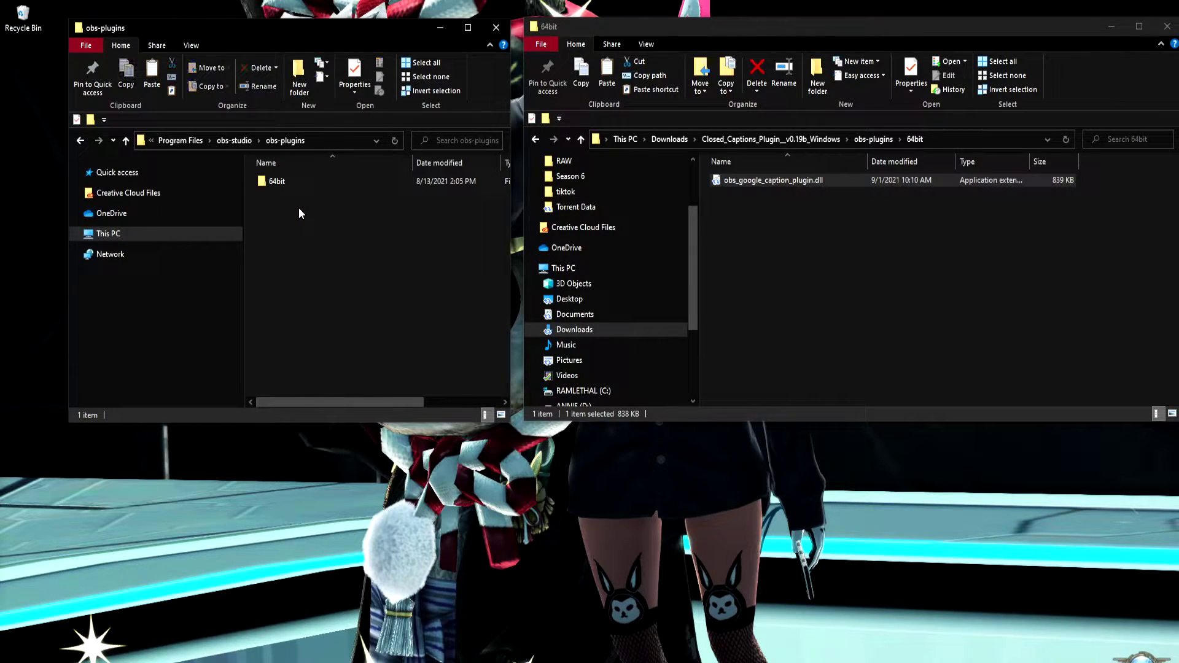
pyautogui.click(873, 140)
pyautogui.doubleClick(755, 180)
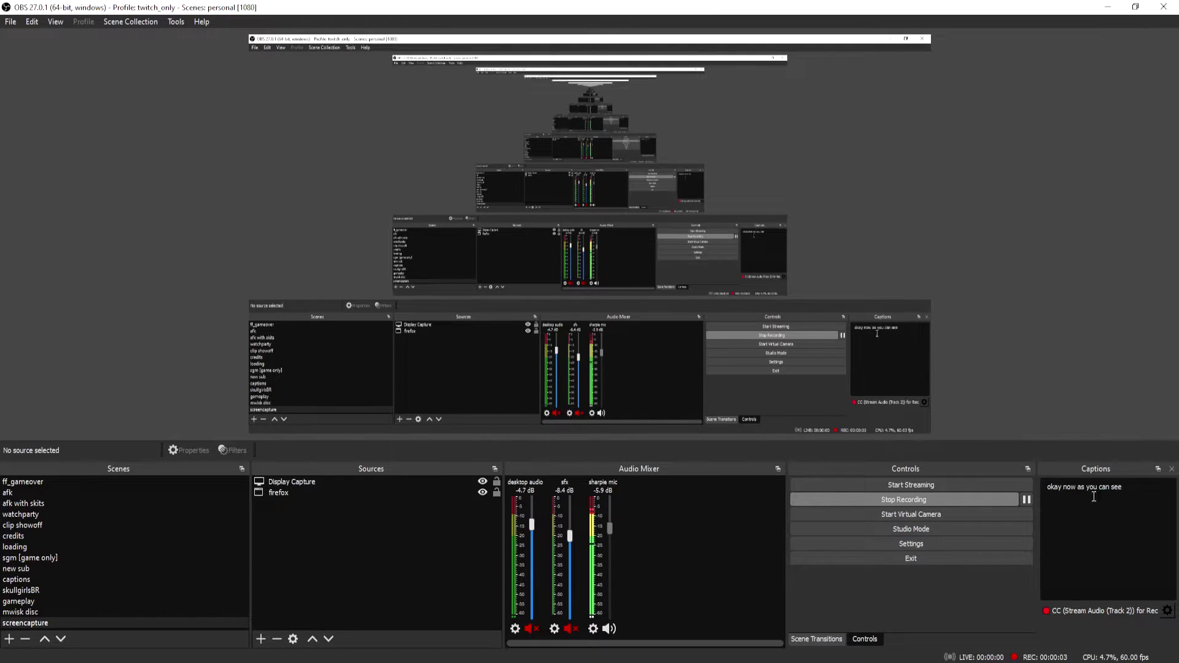
# Launch Cloud Closed Captions from Tools and open its Caption Settings window
pyautogui.click(175, 21)
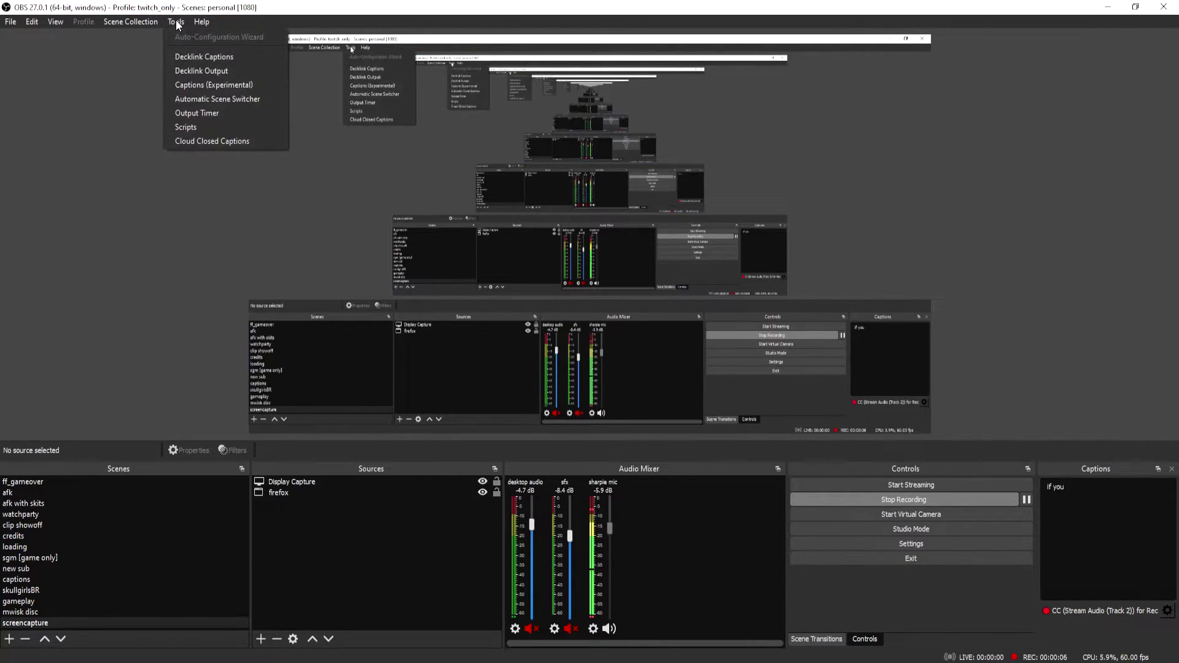
pyautogui.click(201, 141)
pyautogui.moveTo(573, 195); pyautogui.dragTo(455, 215)
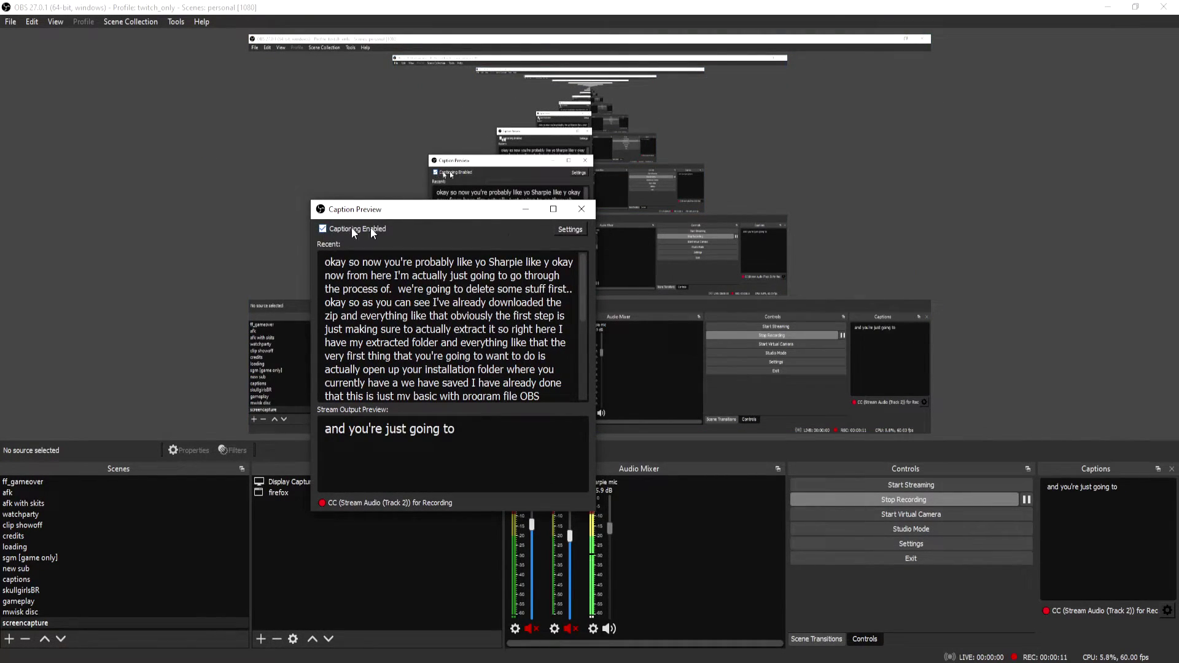
pyautogui.click(574, 232)
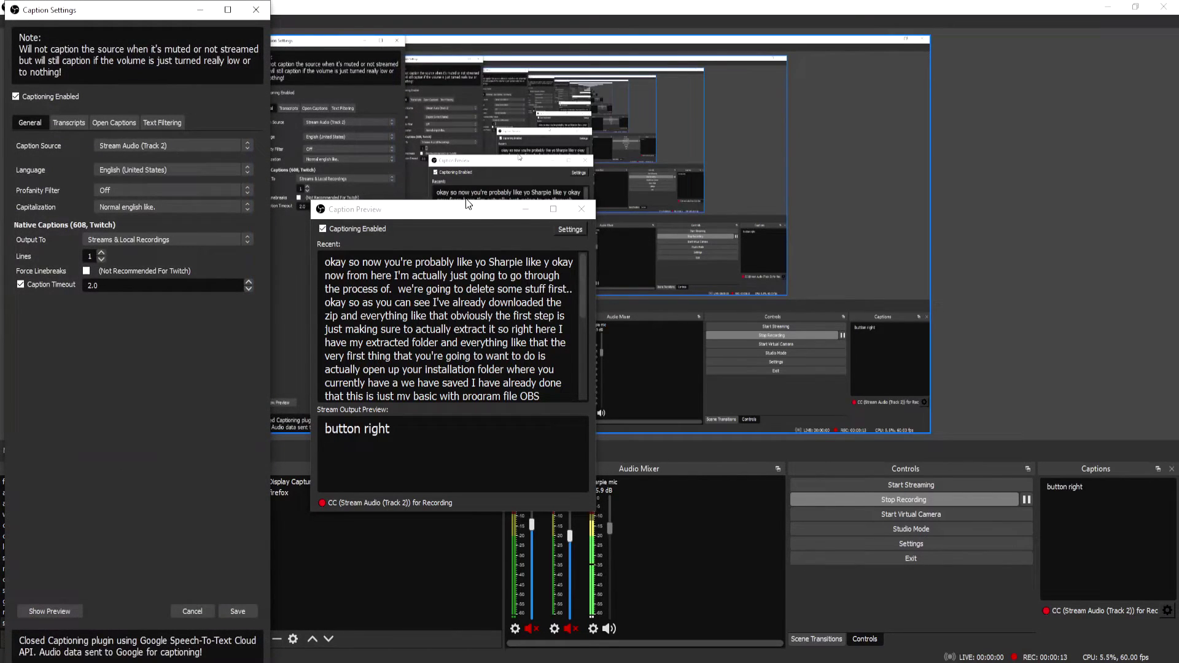
pyautogui.moveTo(127, 28); pyautogui.dragTo(496, 29)
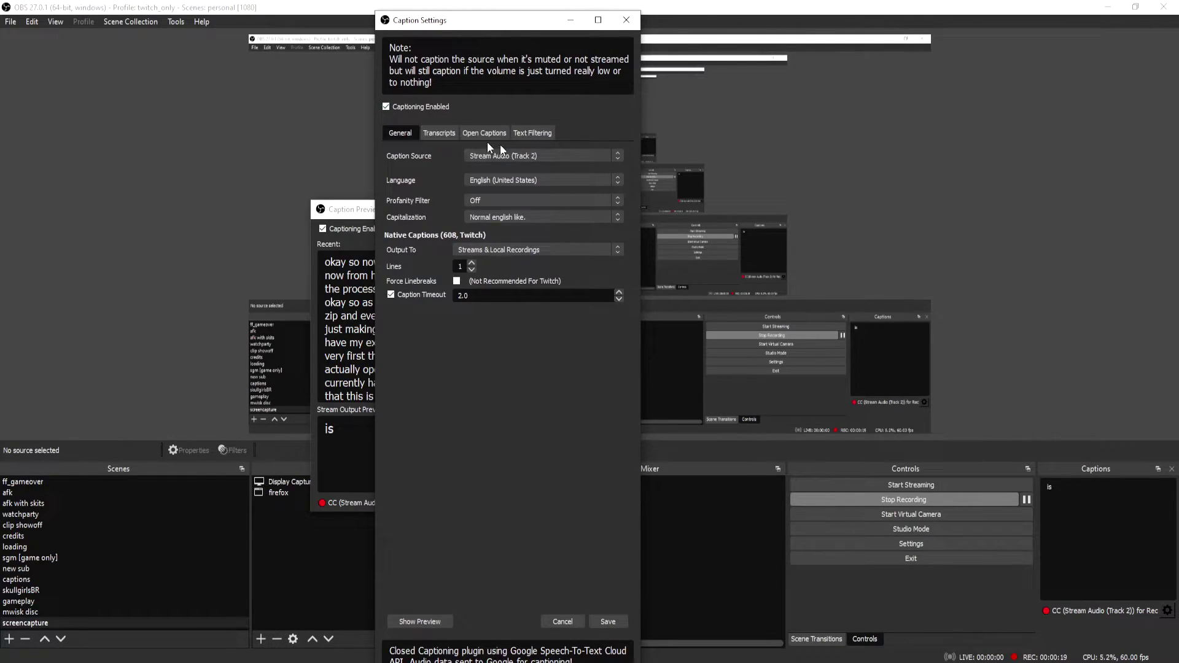
# Keep caption source Stream Audio (Track 2) and profanity filter Off, then view text replacements
pyautogui.click(517, 157)
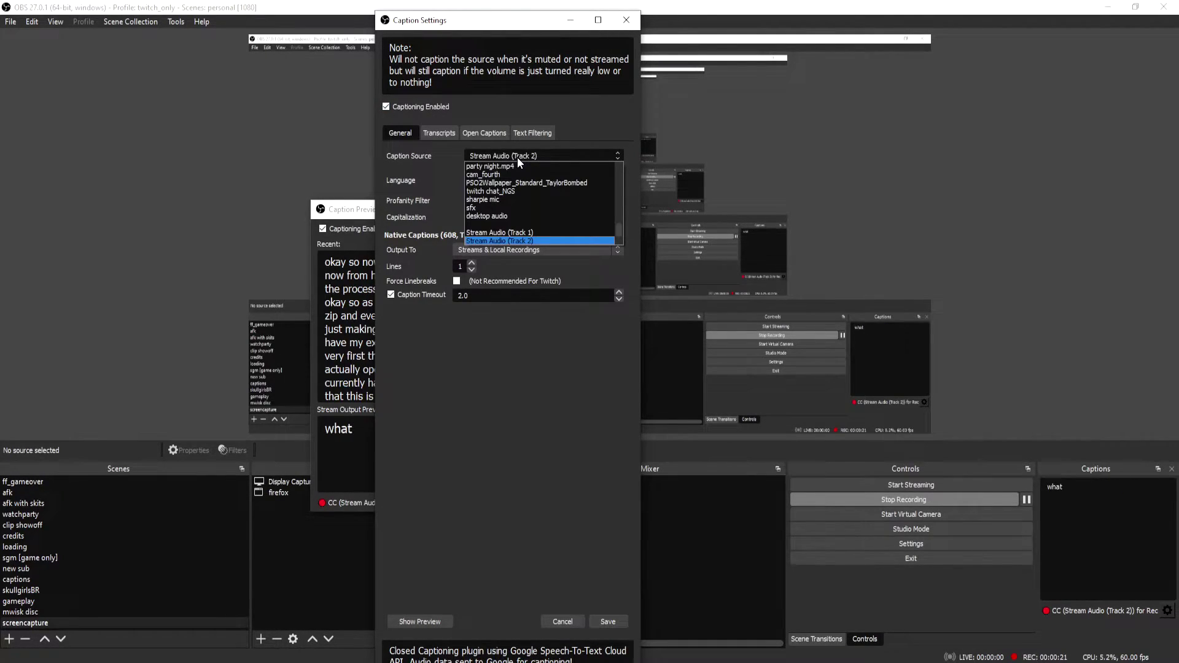
pyautogui.scroll(-2, 540, 233)
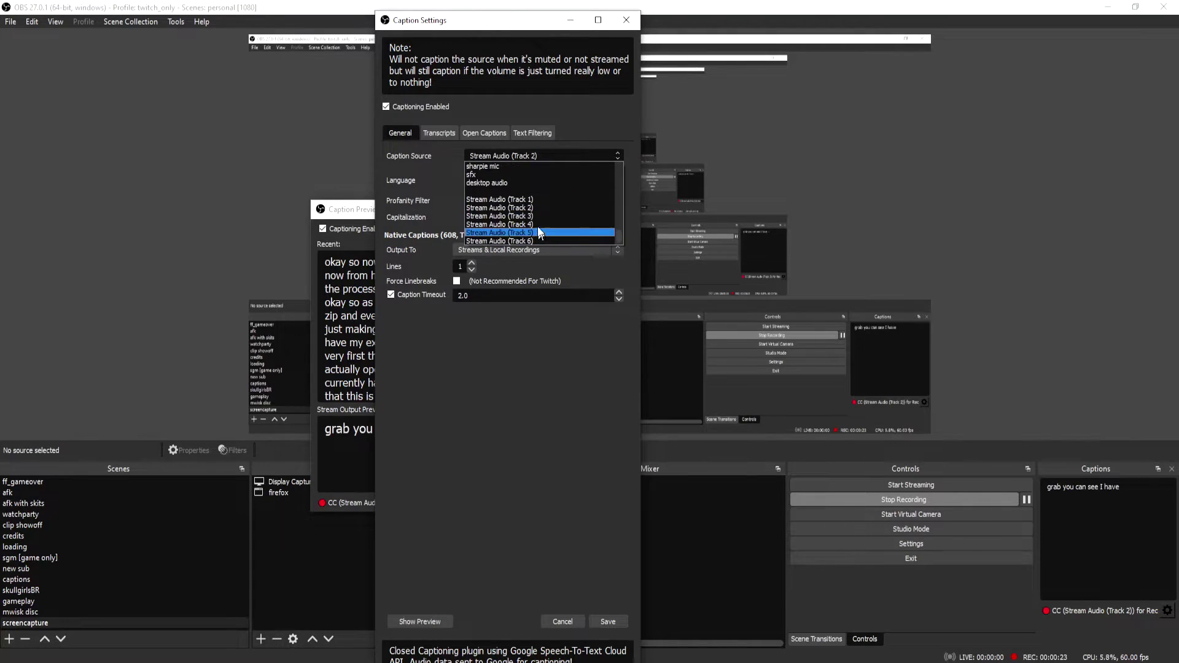
pyautogui.click(441, 420)
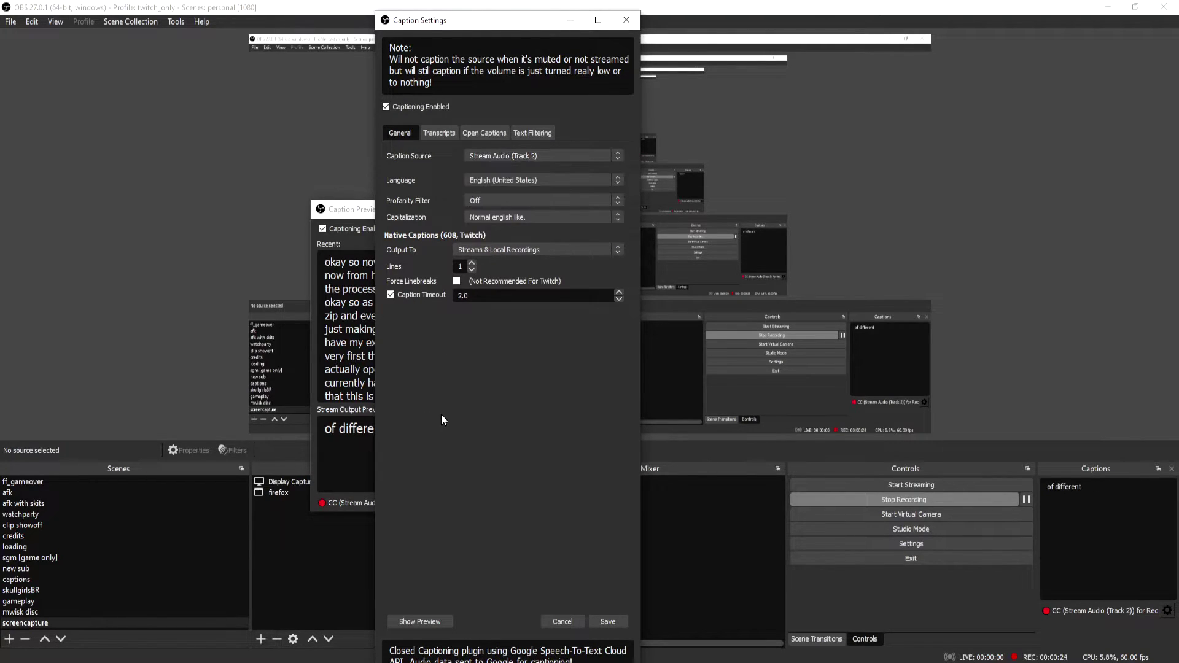
pyautogui.click(561, 201)
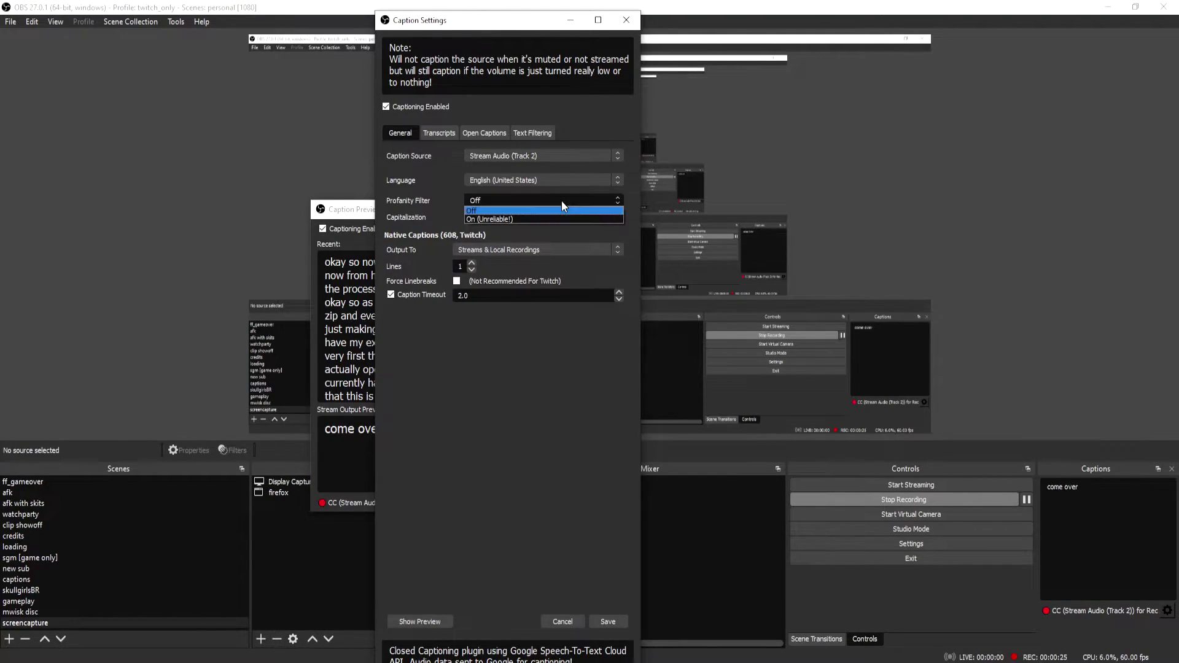
pyautogui.click(500, 346)
pyautogui.click(533, 133)
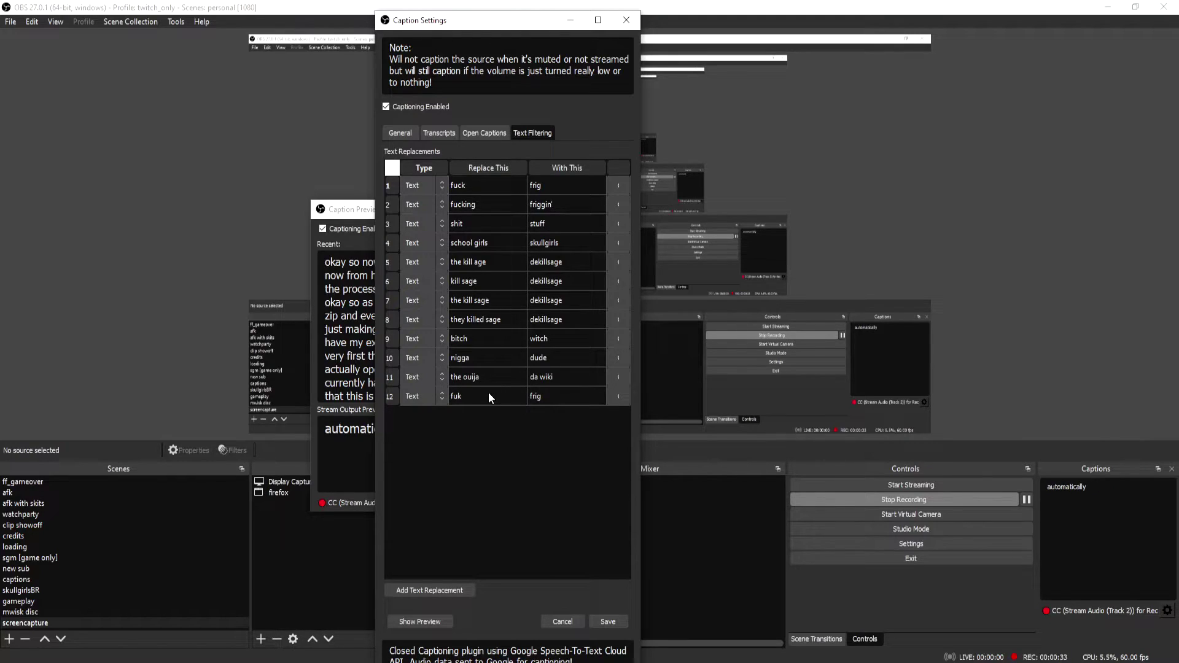
# Inspect rows 3 and 9 of the Text Replacements table, then show Open Captions output to closedcaptions_standard
pyautogui.click(496, 339)
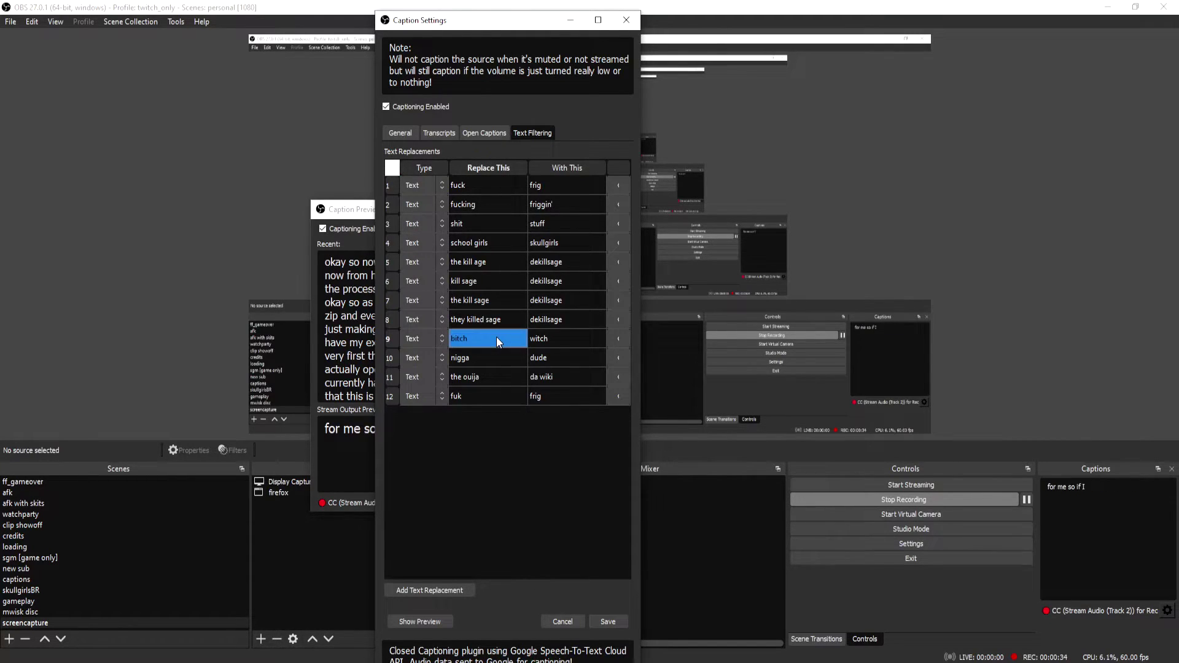
pyautogui.click(503, 222)
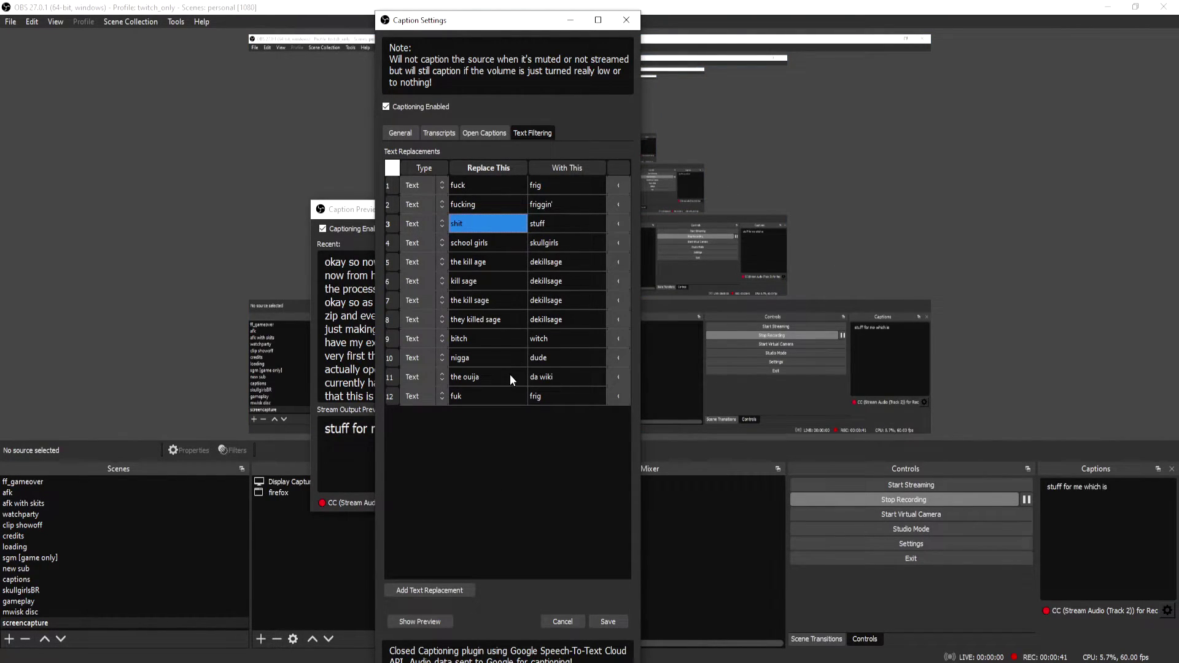
pyautogui.moveTo(510, 377); pyautogui.dragTo(570, 202)
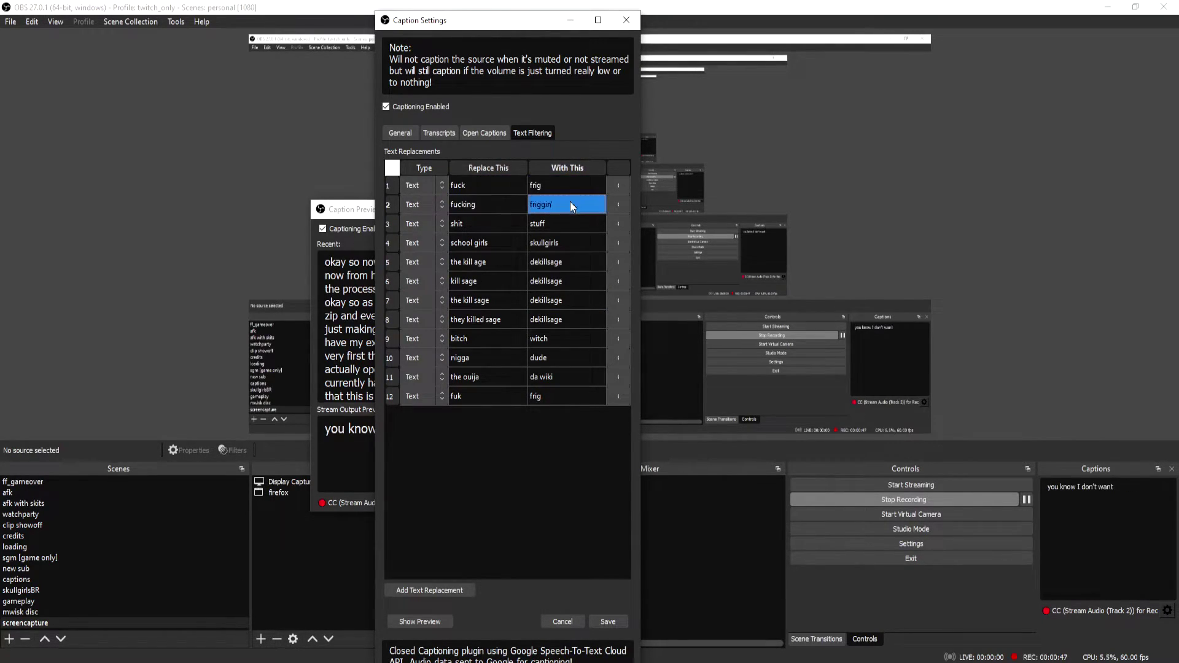
pyautogui.click(494, 131)
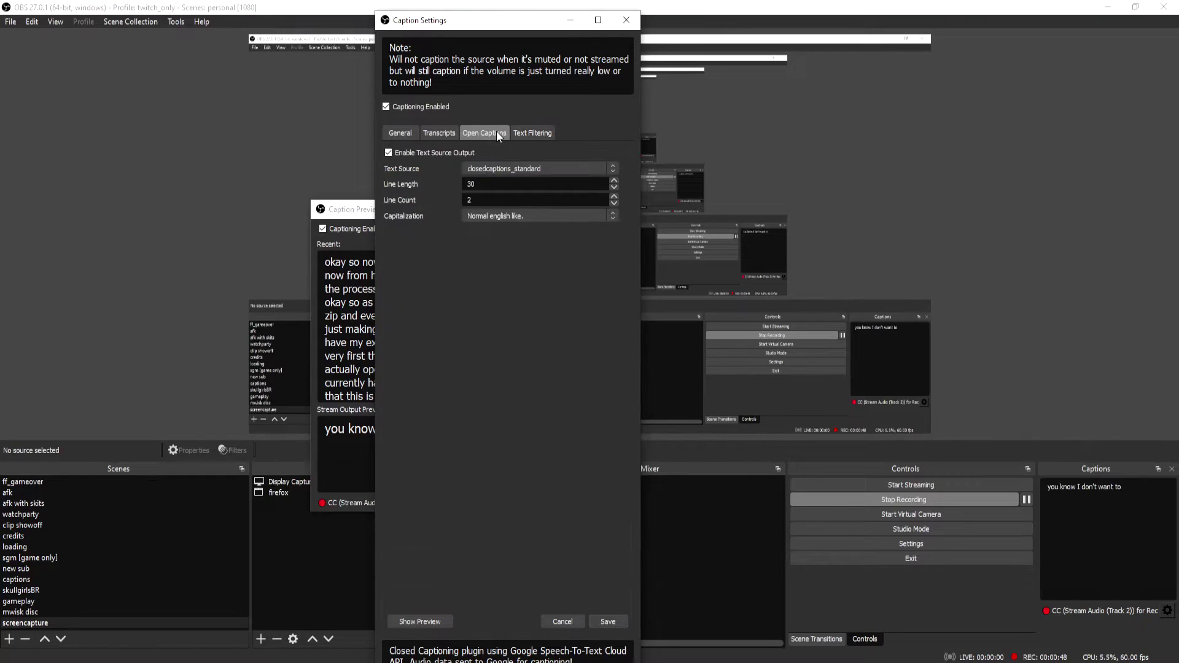
# Check transcript saving, keep native captions on streams and recordings, and return to Open Captions
pyautogui.click(443, 131)
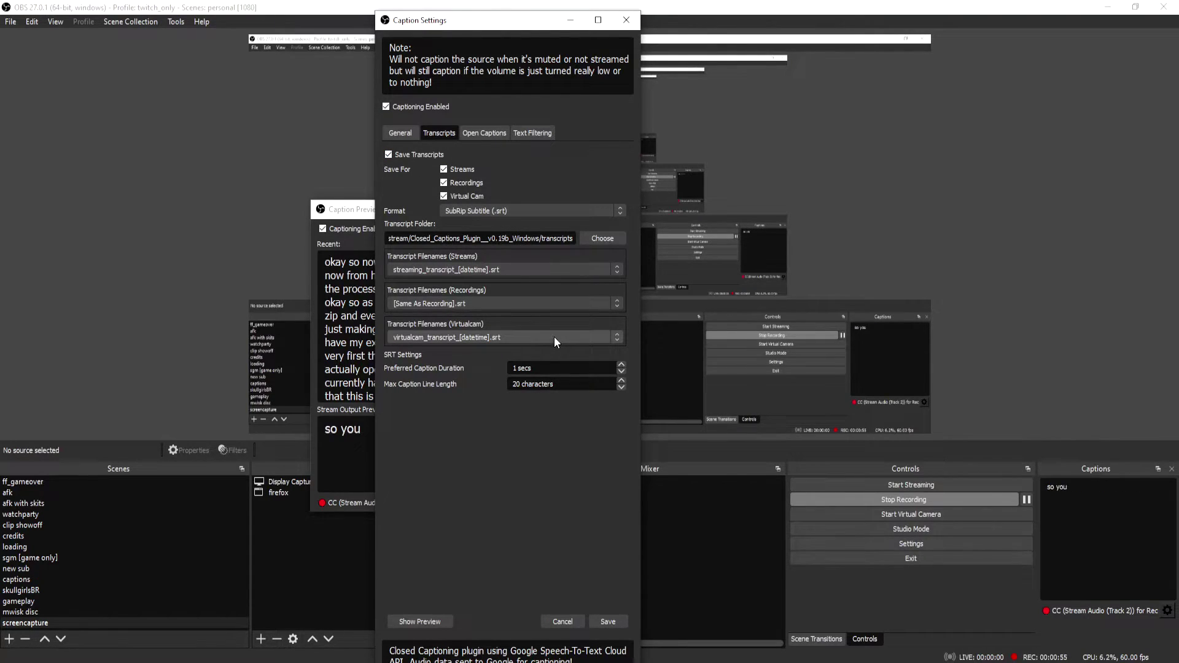
pyautogui.click(408, 137)
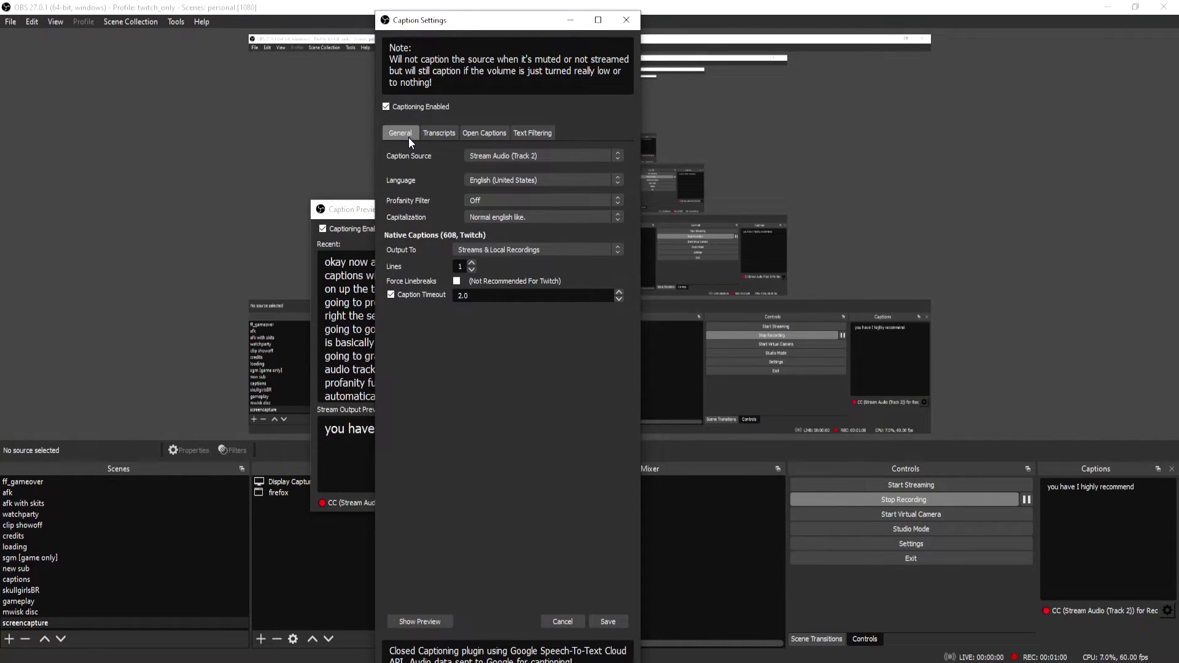
pyautogui.click(512, 252)
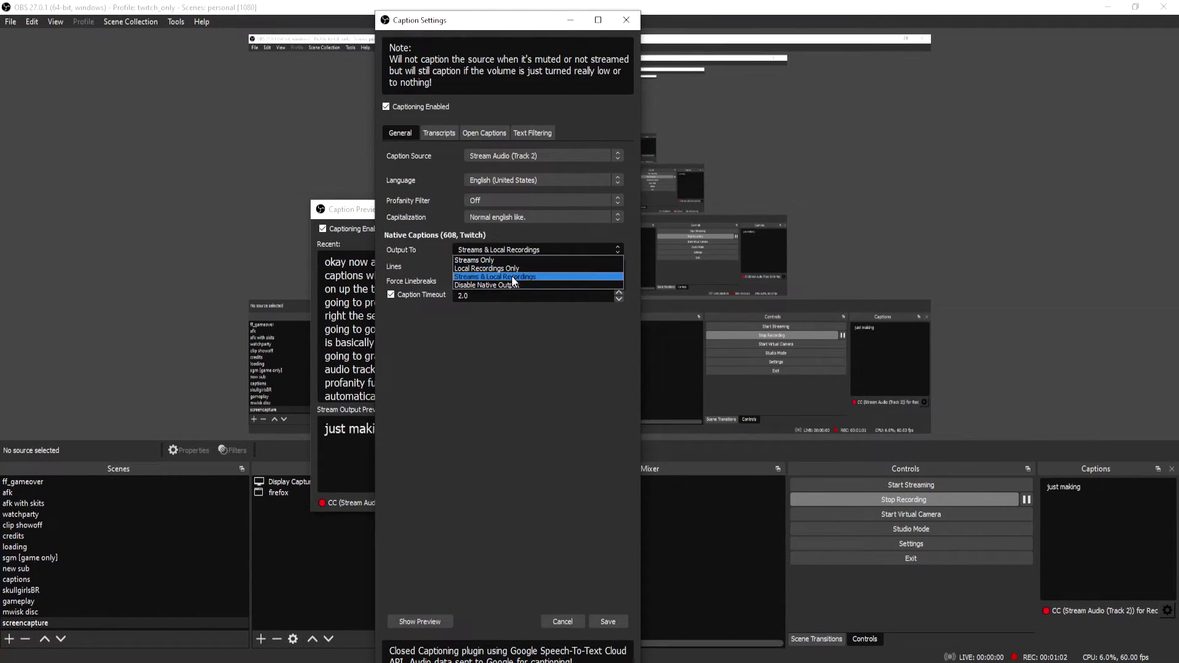
pyautogui.click(515, 277)
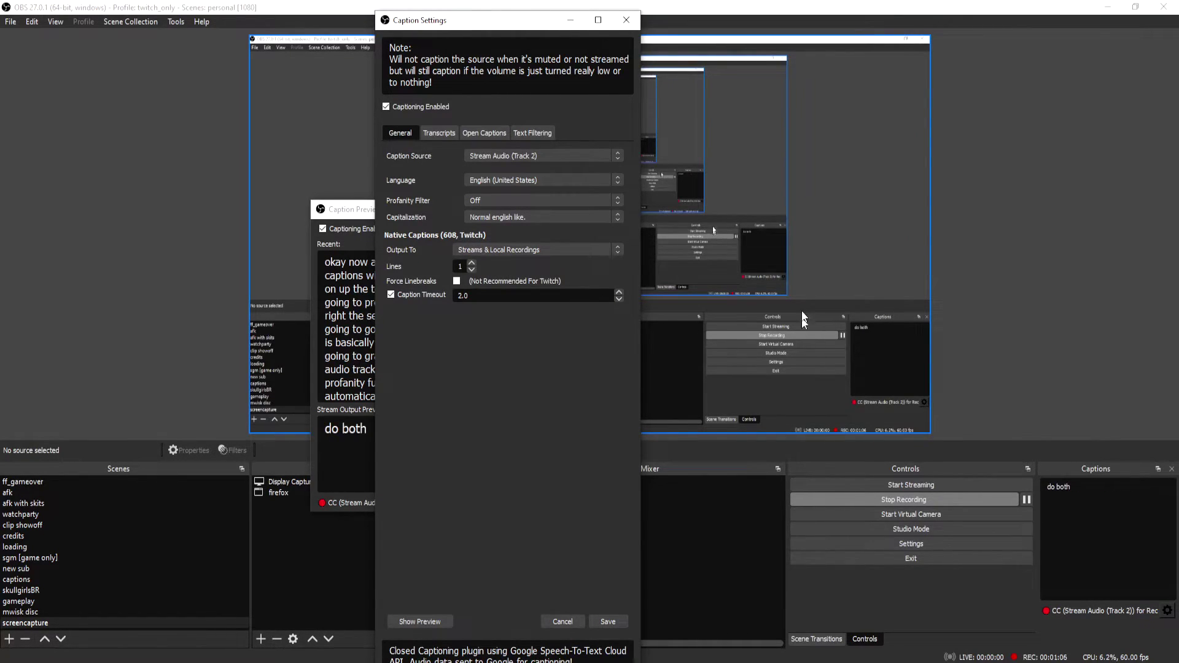
pyautogui.click(489, 133)
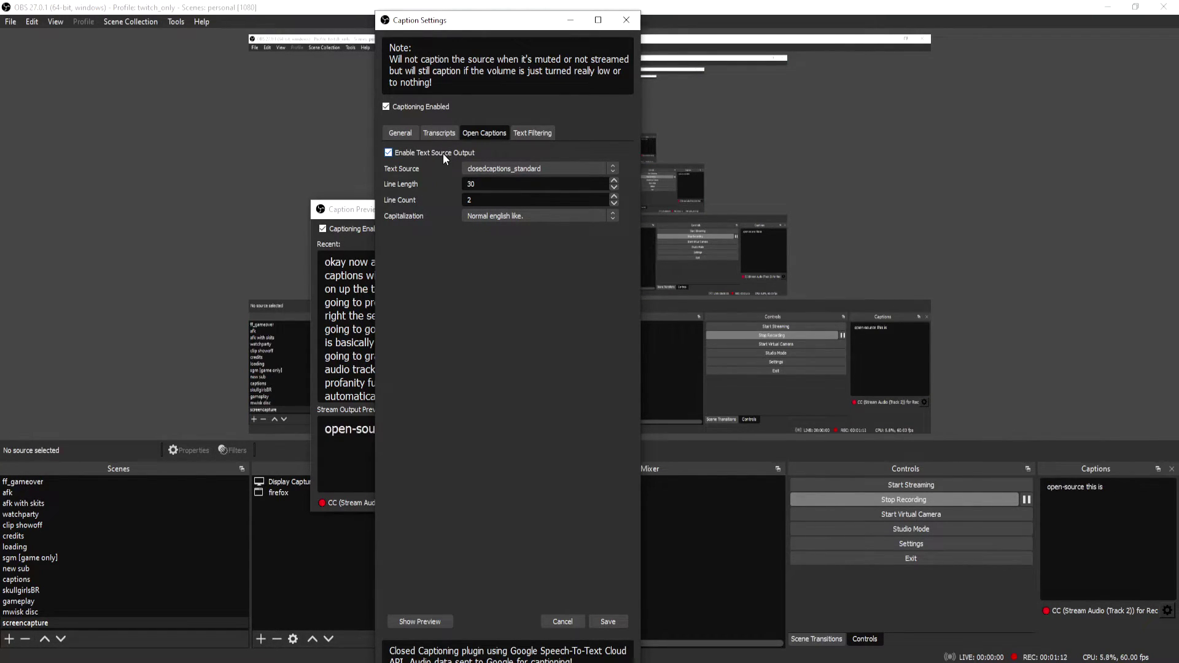
# Keep closedcaptions_standard as text source output and add it as an existing Text (GDI+) source
pyautogui.click(538, 168)
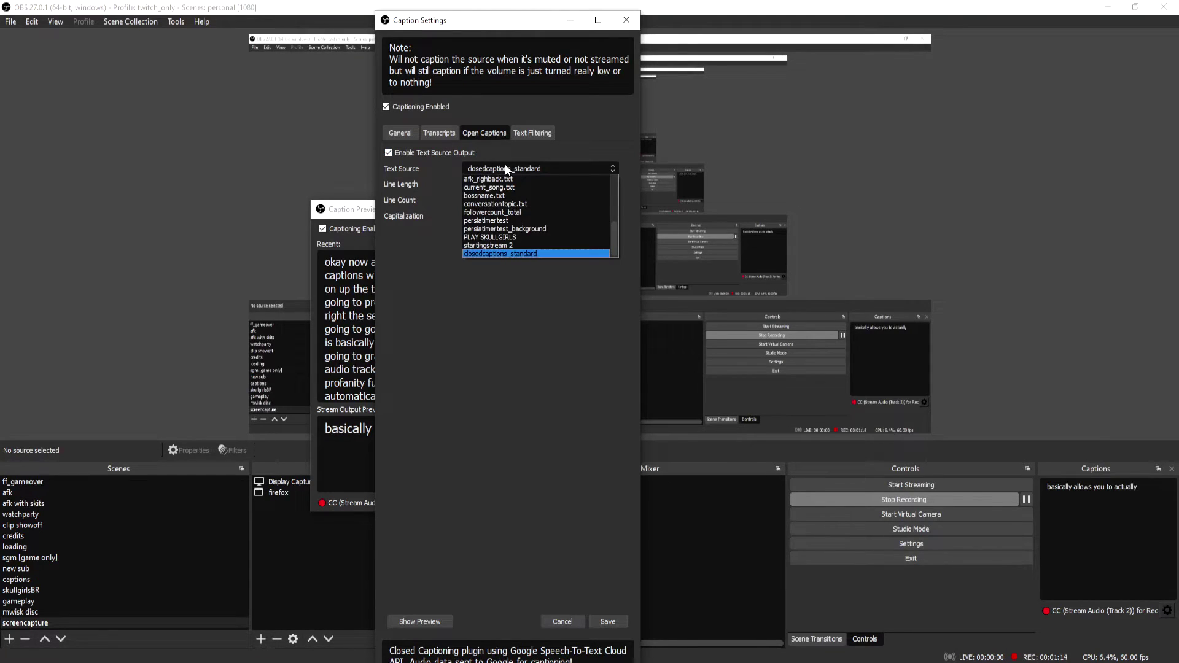
pyautogui.click(514, 252)
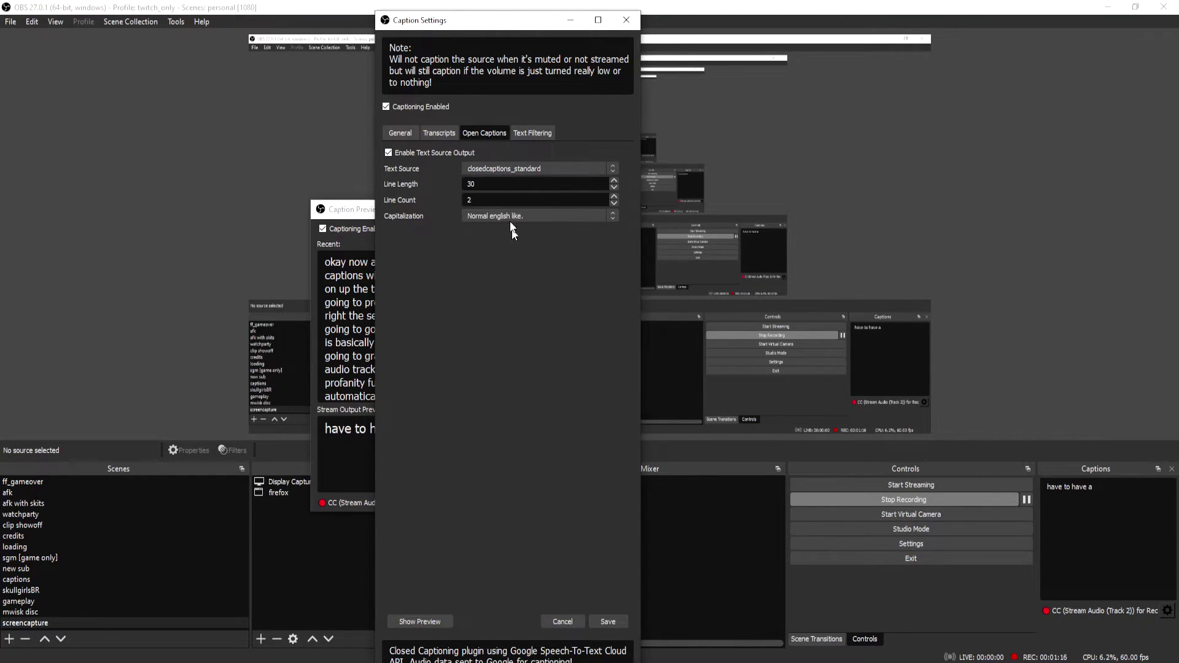
pyautogui.rightClick(686, 169)
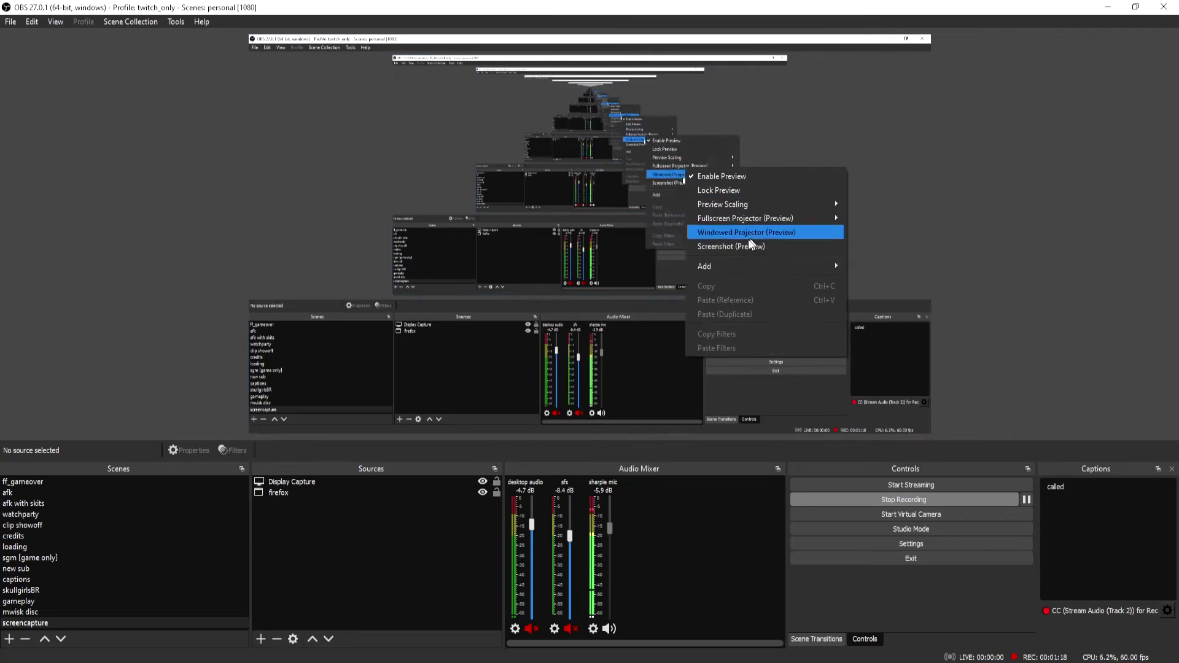
pyautogui.moveTo(754, 270)
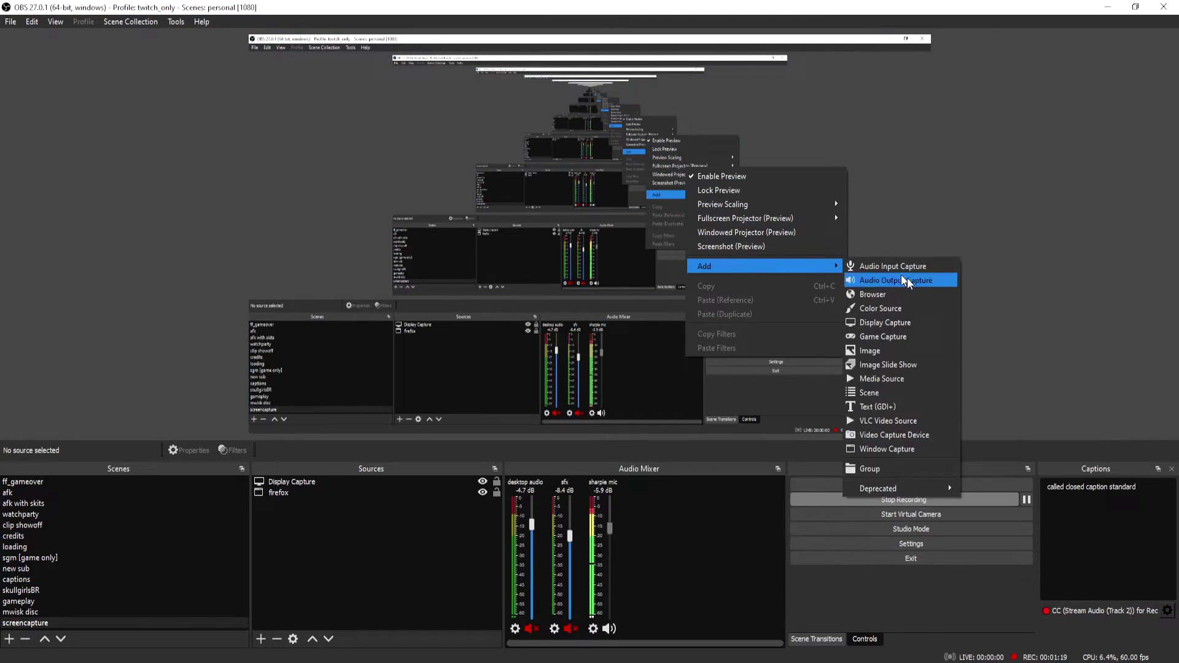
pyautogui.click(889, 407)
pyautogui.click(528, 321)
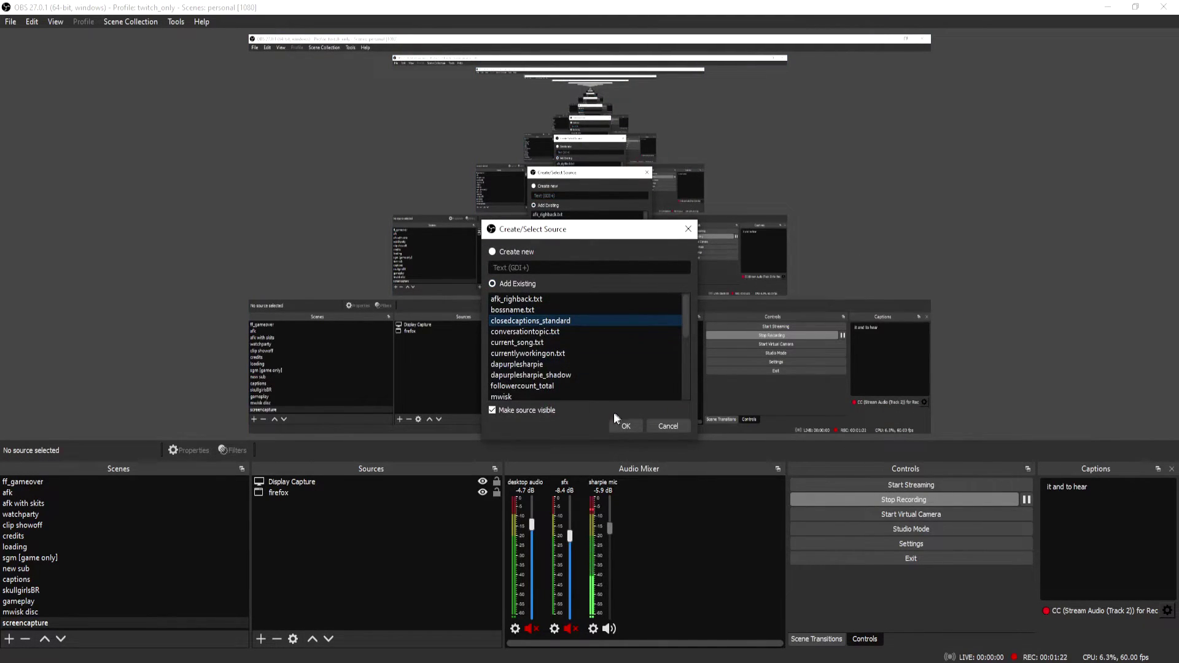
pyautogui.click(626, 425)
# Enlarge the caption text and place it at the canvas's top-left
pyautogui.moveTo(379, 200); pyautogui.dragTo(458, 241)
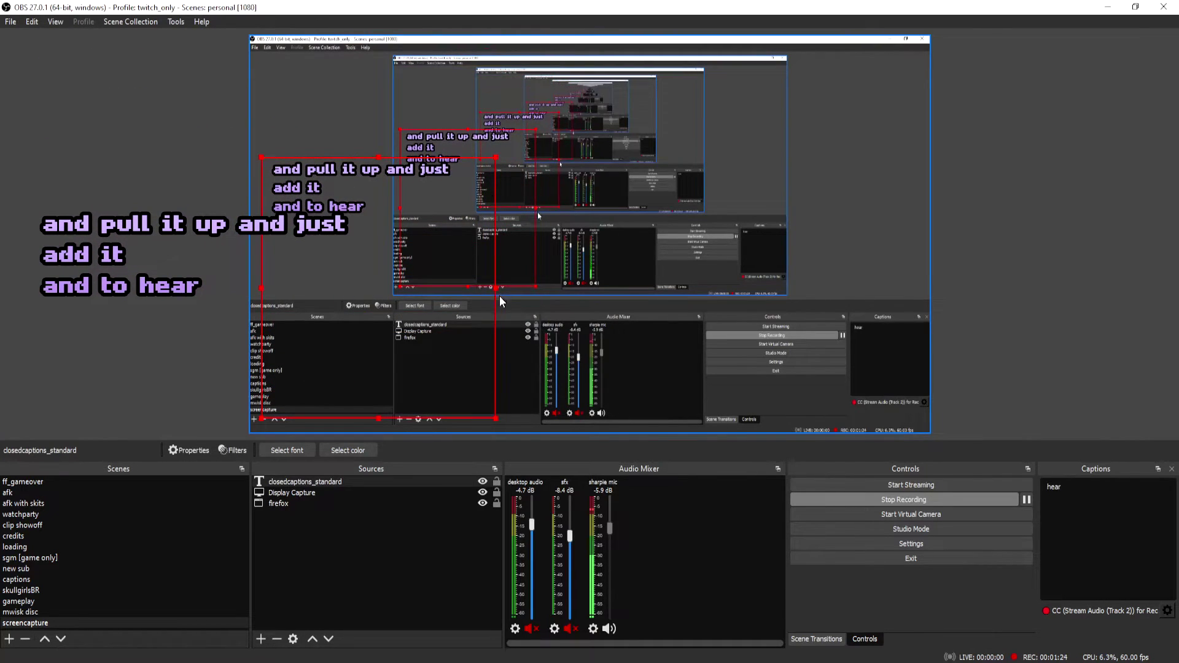
pyautogui.moveTo(496, 289); pyautogui.dragTo(675, 307)
pyautogui.moveTo(534, 335); pyautogui.dragTo(534, 241)
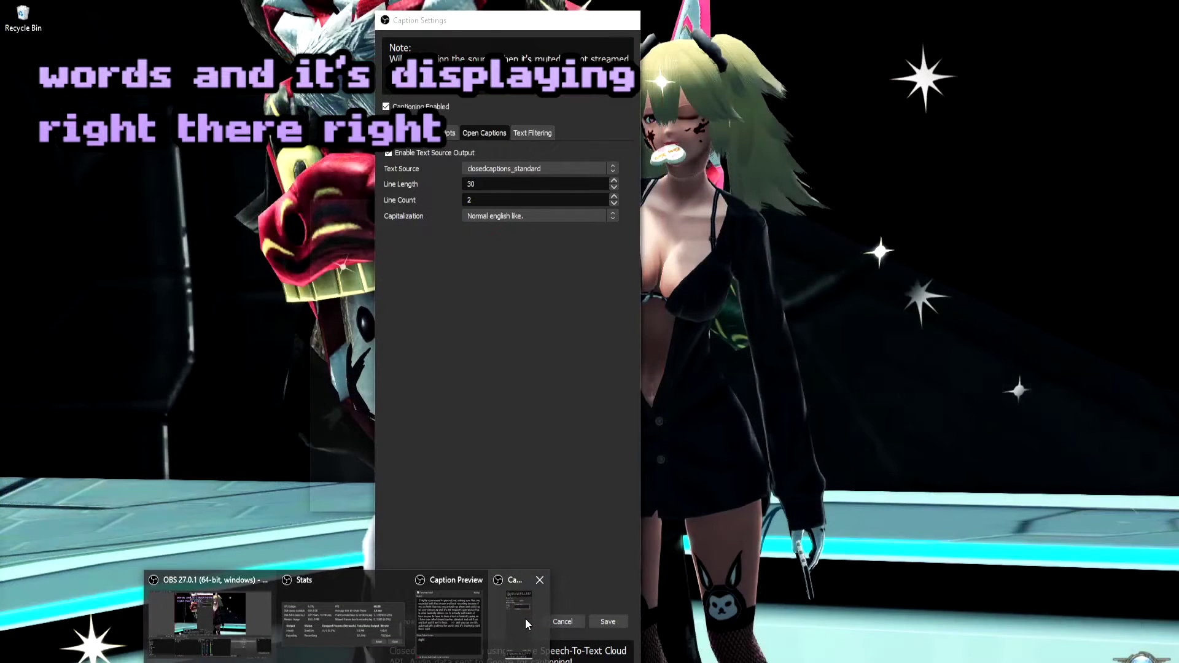
# Set caption Capitalization to ALL. CAPS. and save the settings
pyautogui.click(524, 617)
pyautogui.click(547, 216)
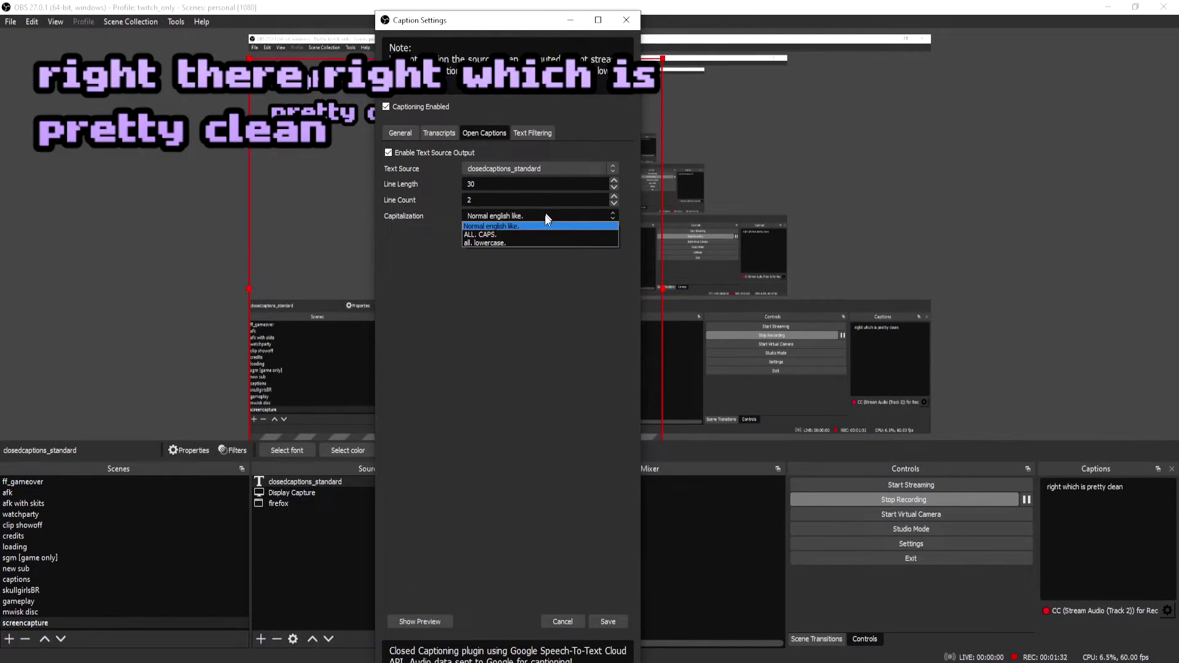
pyautogui.click(526, 233)
pyautogui.moveTo(485, 20); pyautogui.dragTo(674, 10)
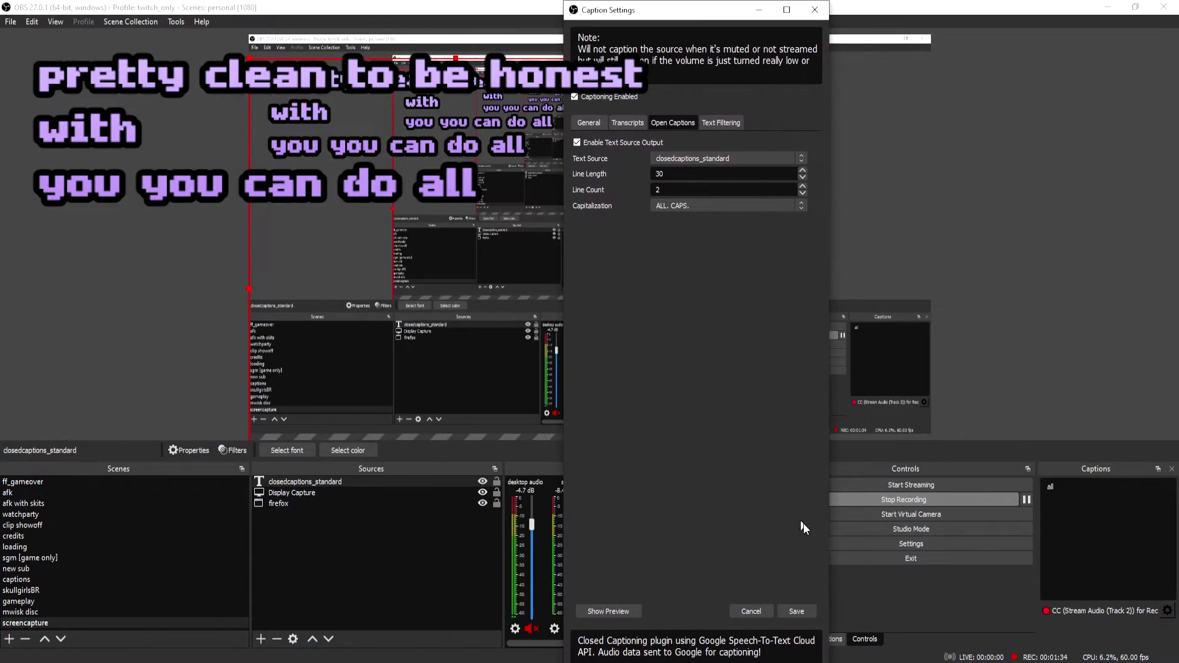
pyautogui.click(792, 611)
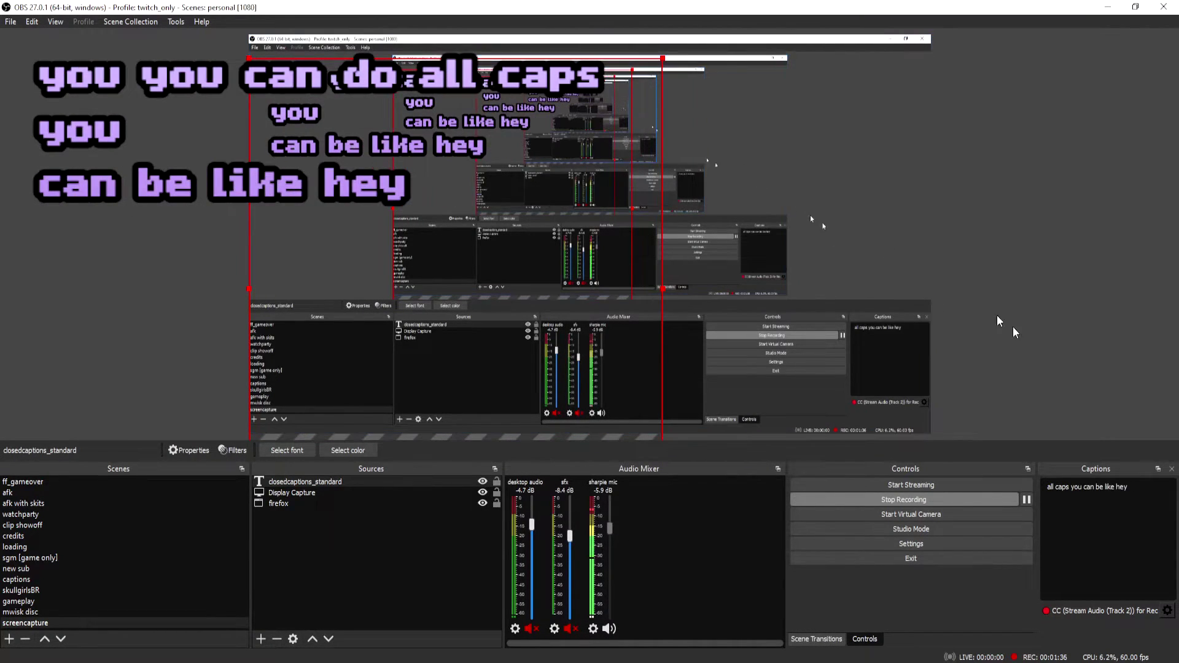
# Reopen Caption Settings, set Capitalization to 'Normal english like.' and select the line length 30
pyautogui.moveTo(357, 660)
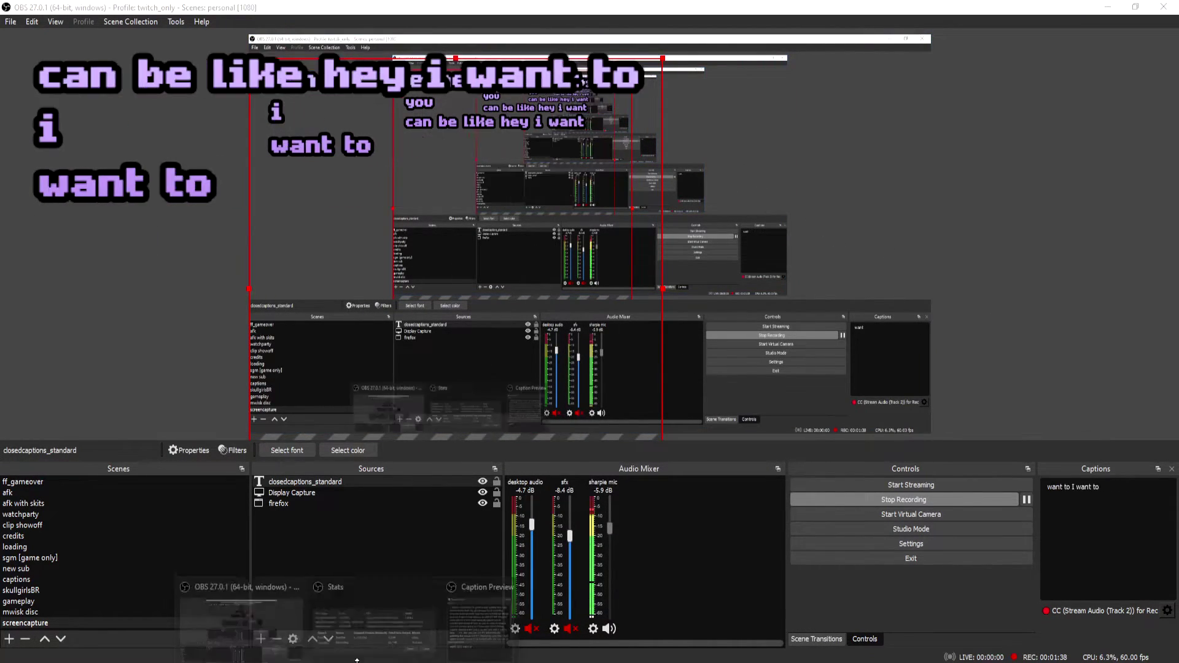
pyautogui.click(476, 598)
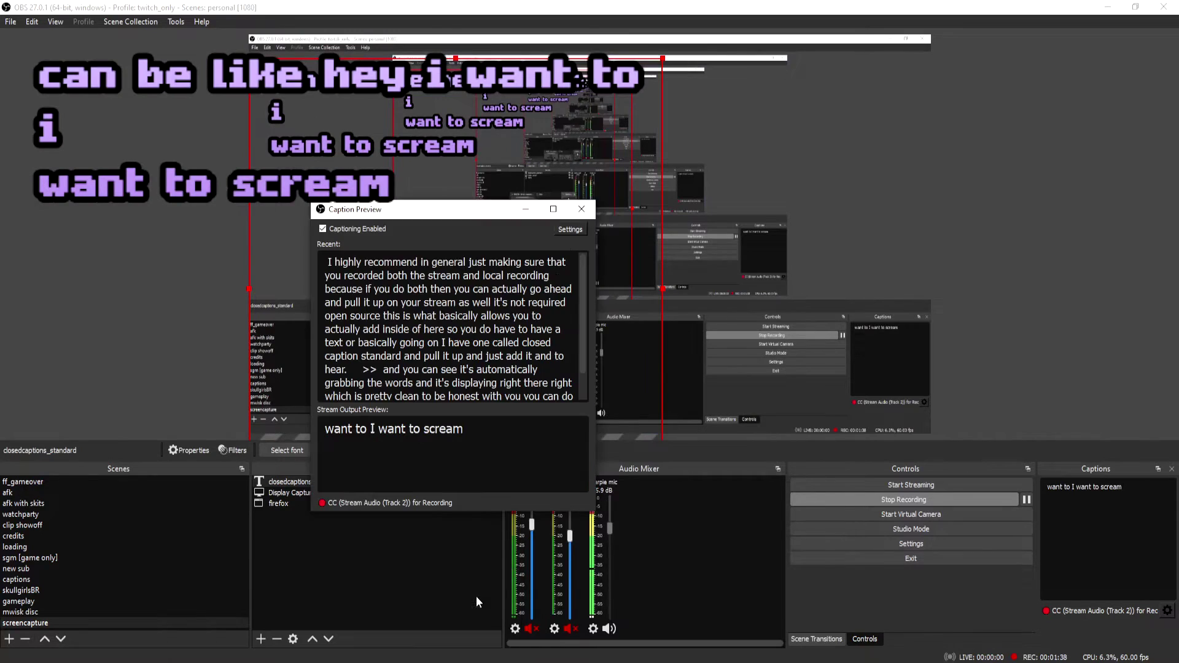
pyautogui.click(572, 227)
pyautogui.click(716, 205)
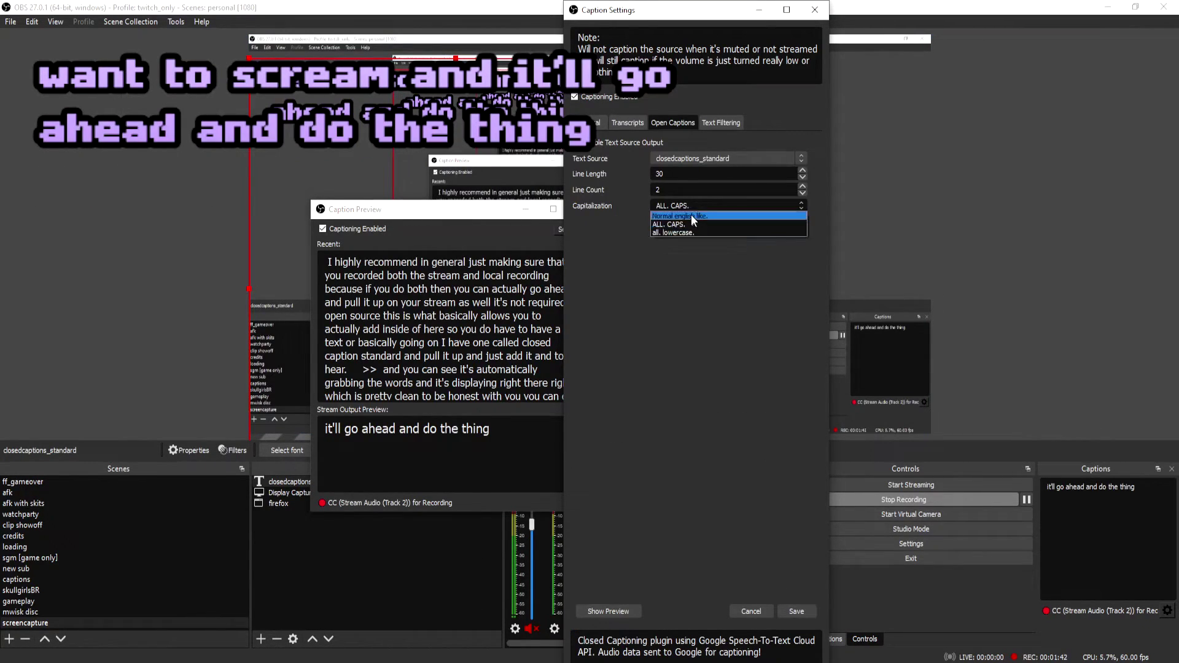
pyautogui.click(691, 216)
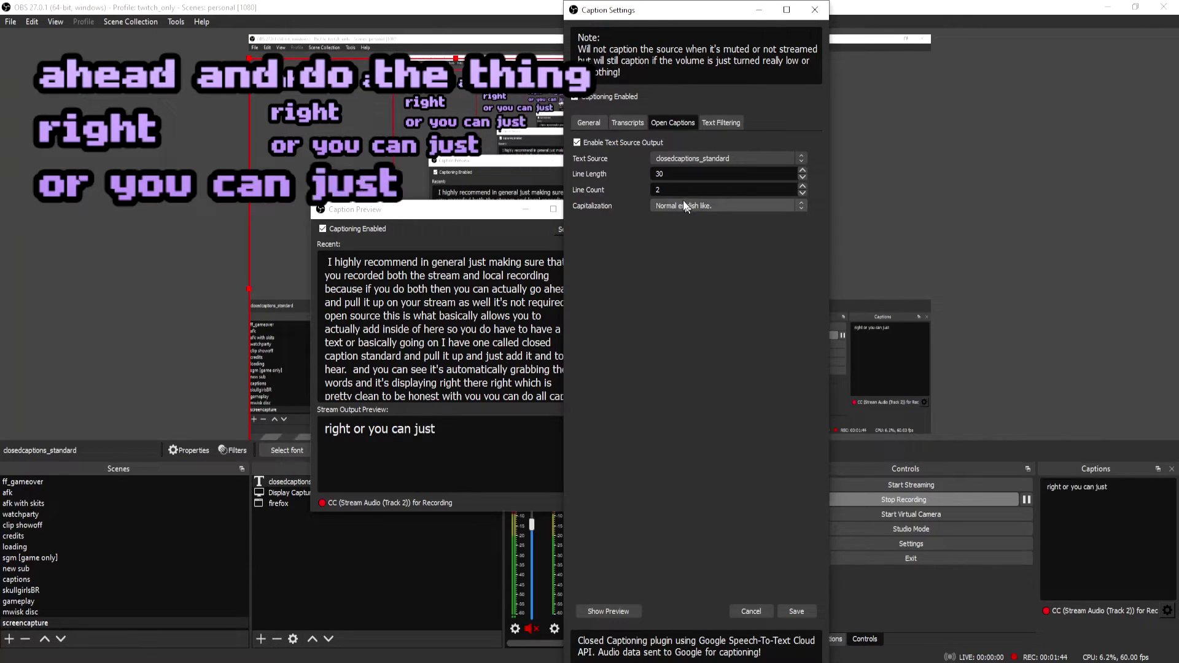
pyautogui.doubleClick(660, 174)
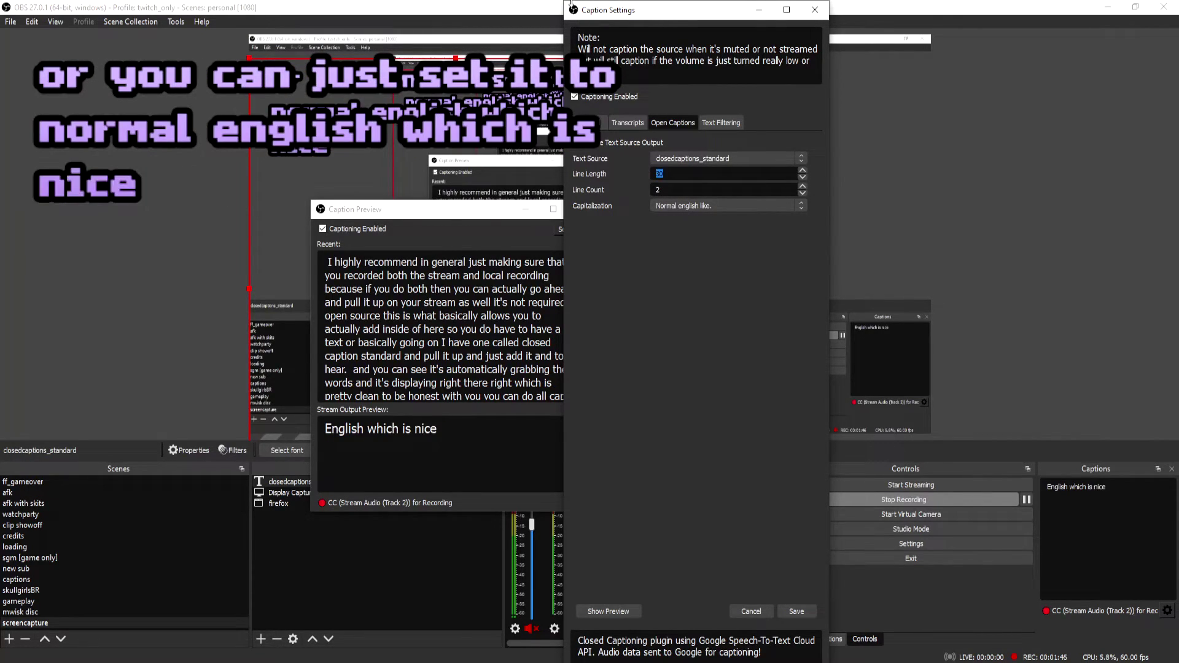
# Keep the Open Captions line length at 30 and check the transcript saving options
pyautogui.moveTo(630, 15); pyautogui.dragTo(760, 21)
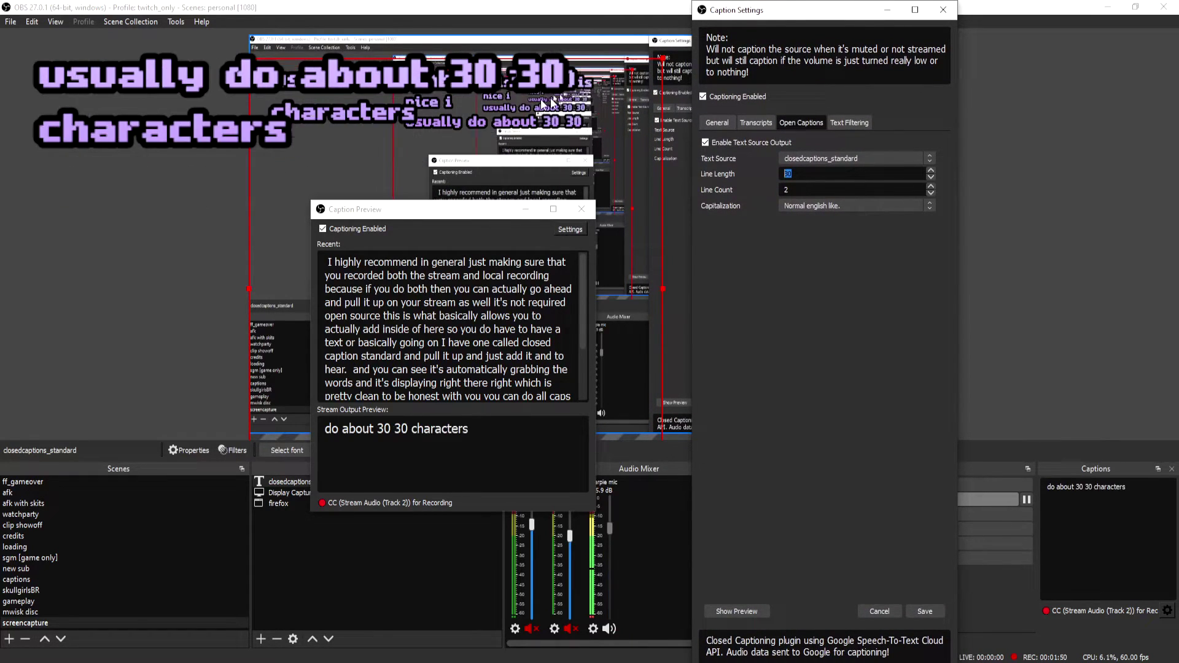
pyautogui.click(436, 95)
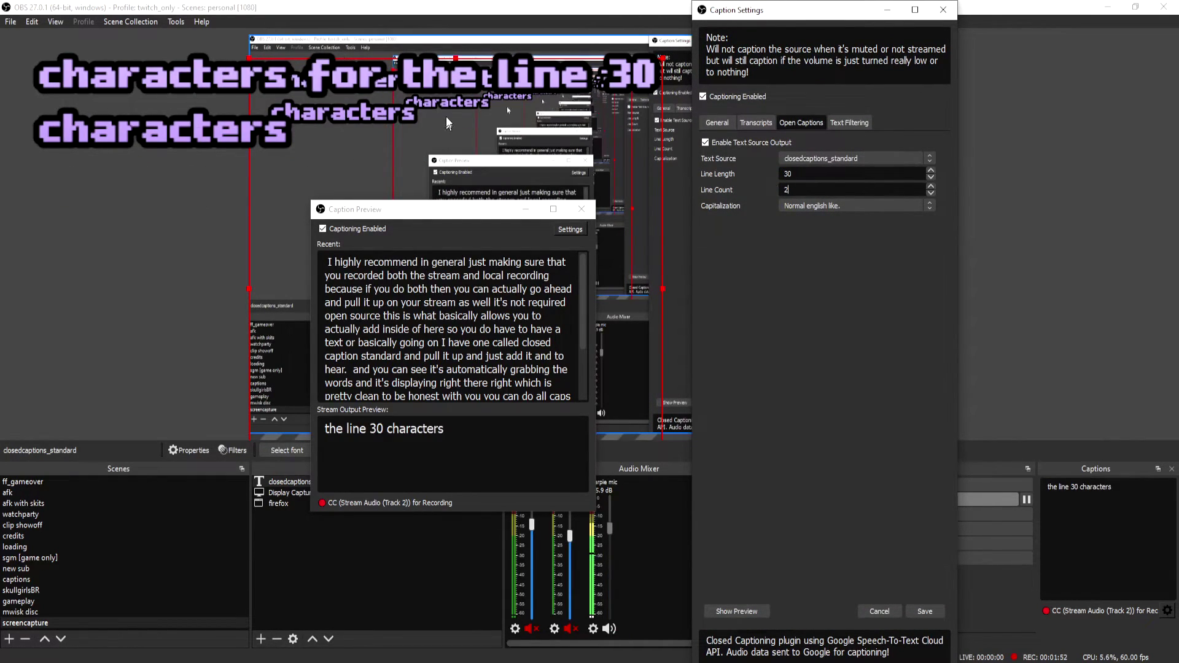
pyautogui.click(762, 122)
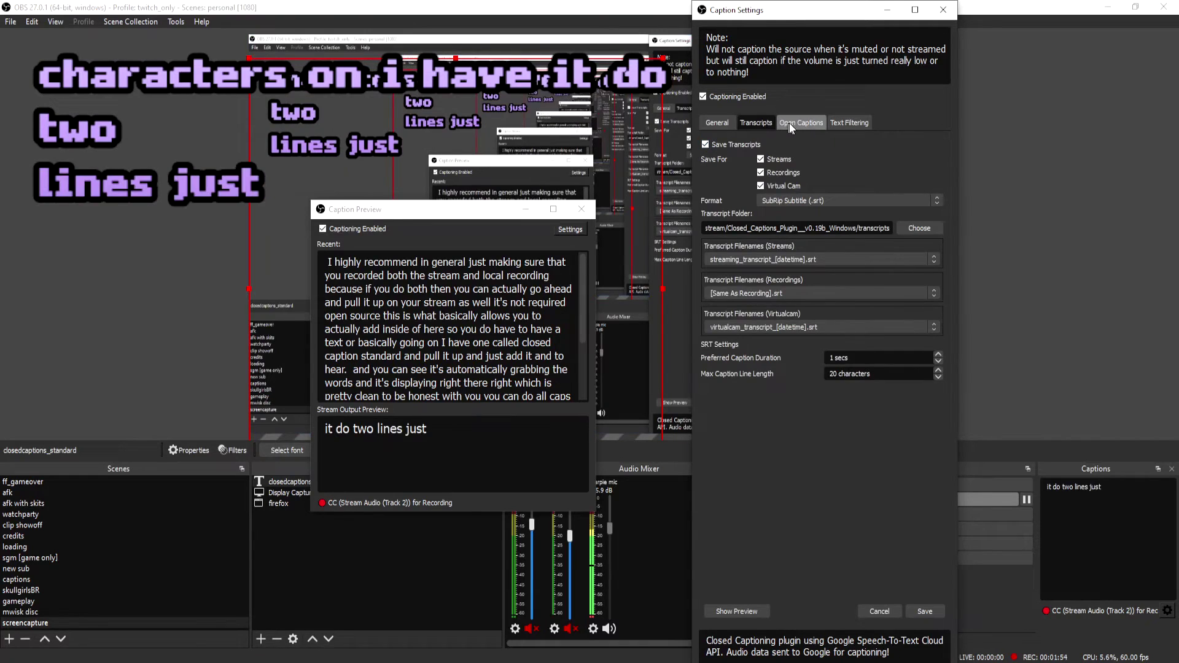
pyautogui.click(799, 124)
# Review the General, Text Filtering and text replacement caption options, ending back on Open Captions
pyautogui.click(721, 122)
pyautogui.click(842, 122)
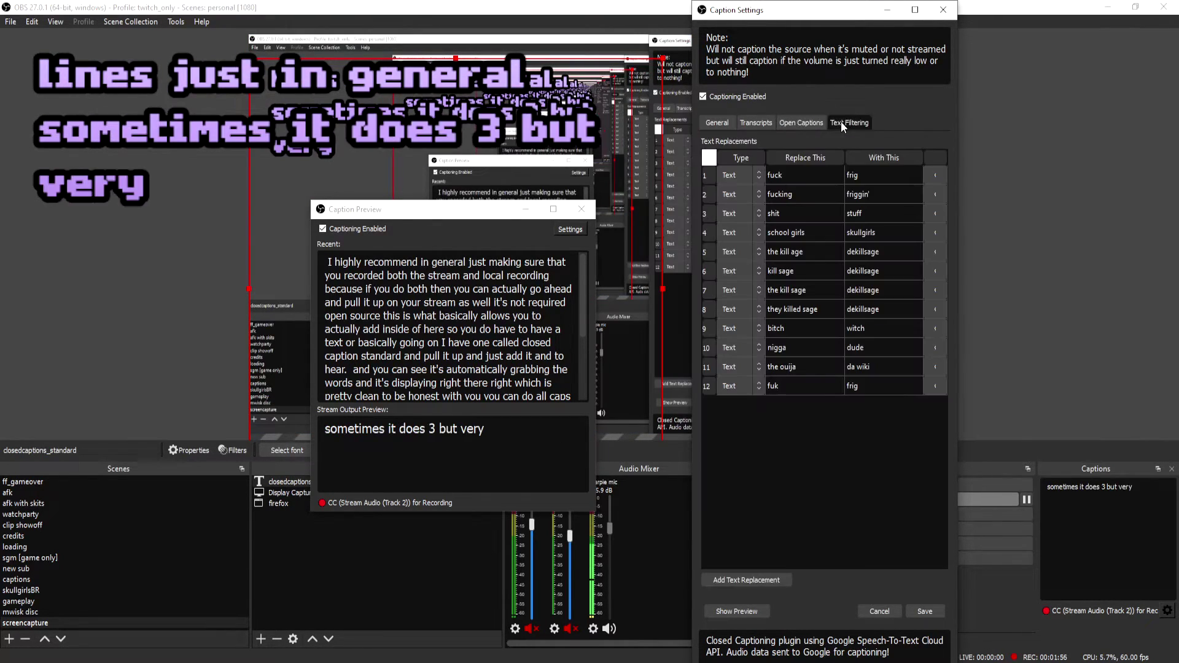
pyautogui.click(806, 122)
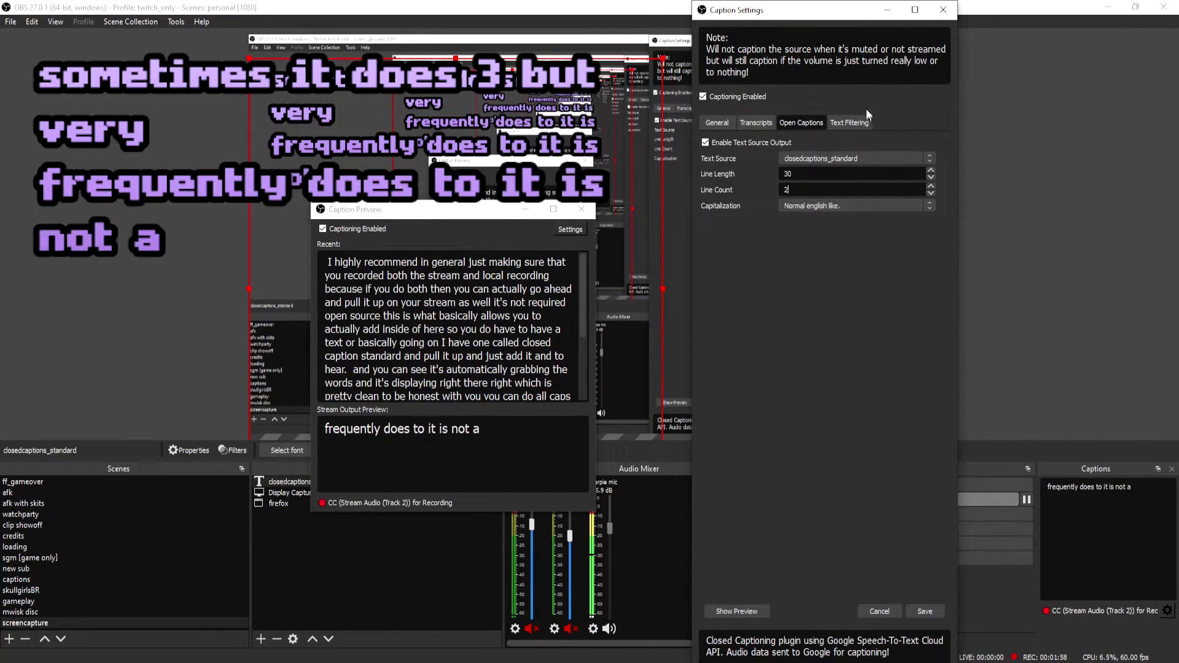
pyautogui.click(850, 122)
pyautogui.click(789, 123)
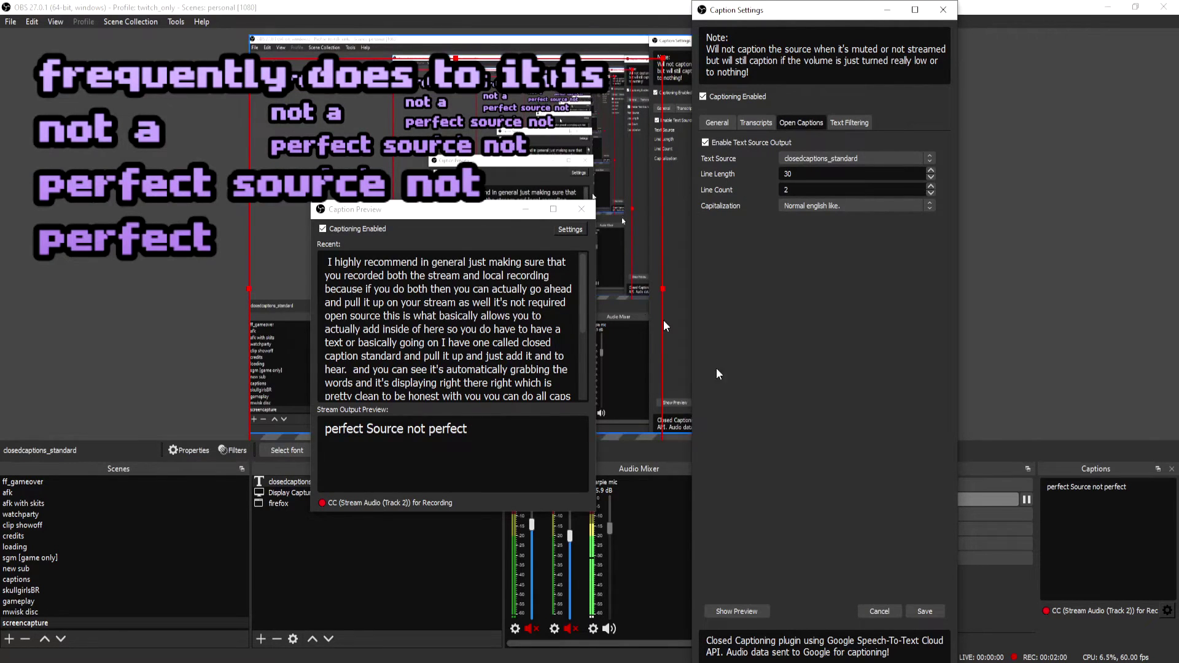
# Save the caption settings, close the Caption Preview window and select the Display Capture source
pyautogui.click(918, 610)
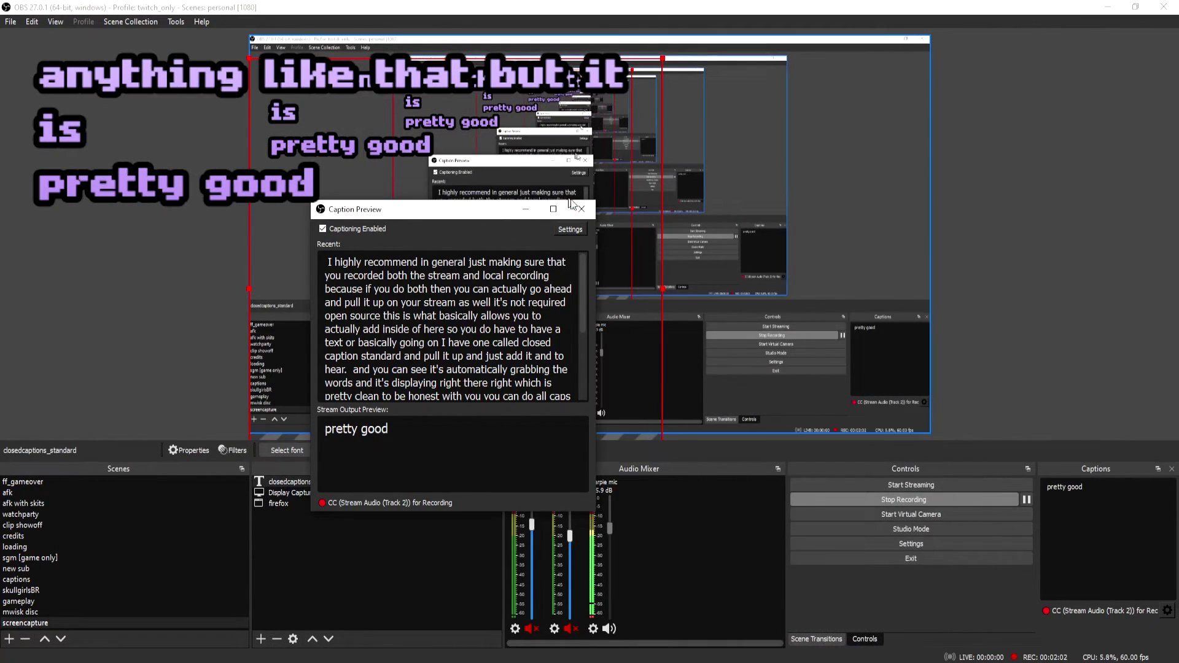
pyautogui.click(581, 209)
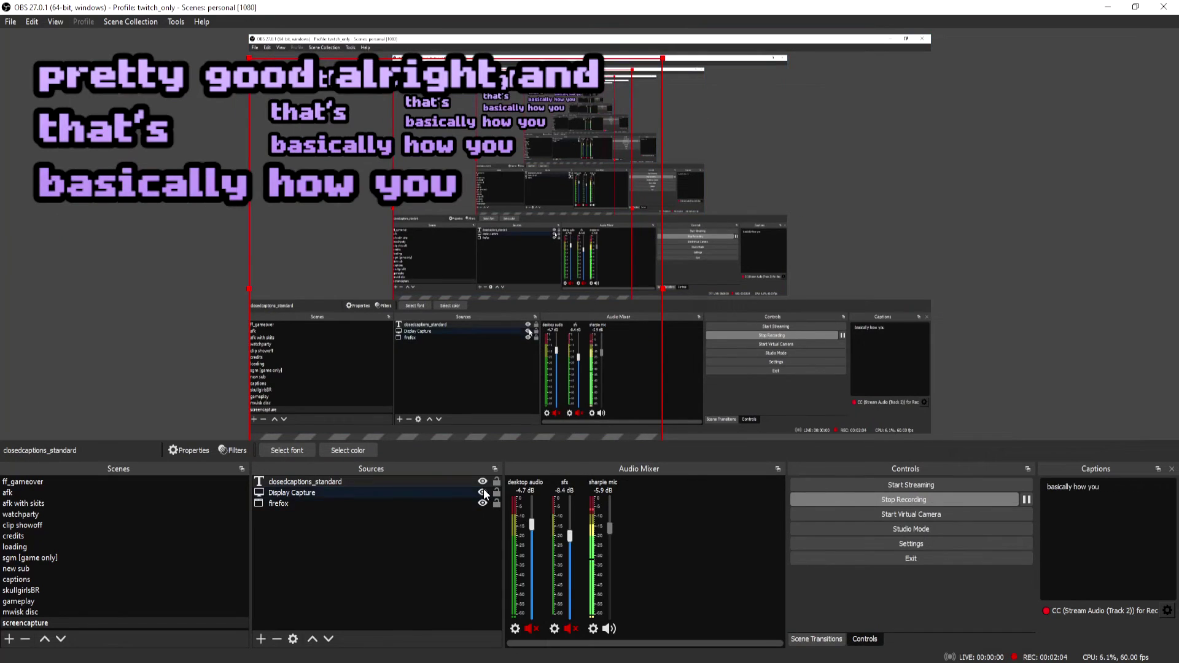
pyautogui.click(454, 492)
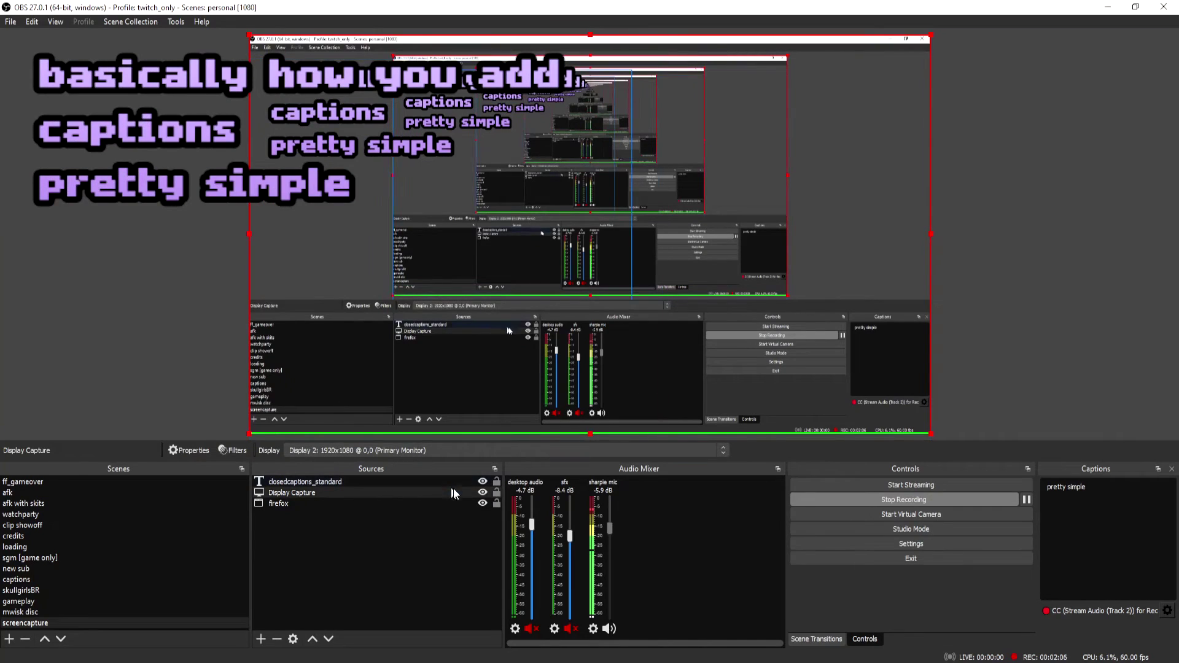